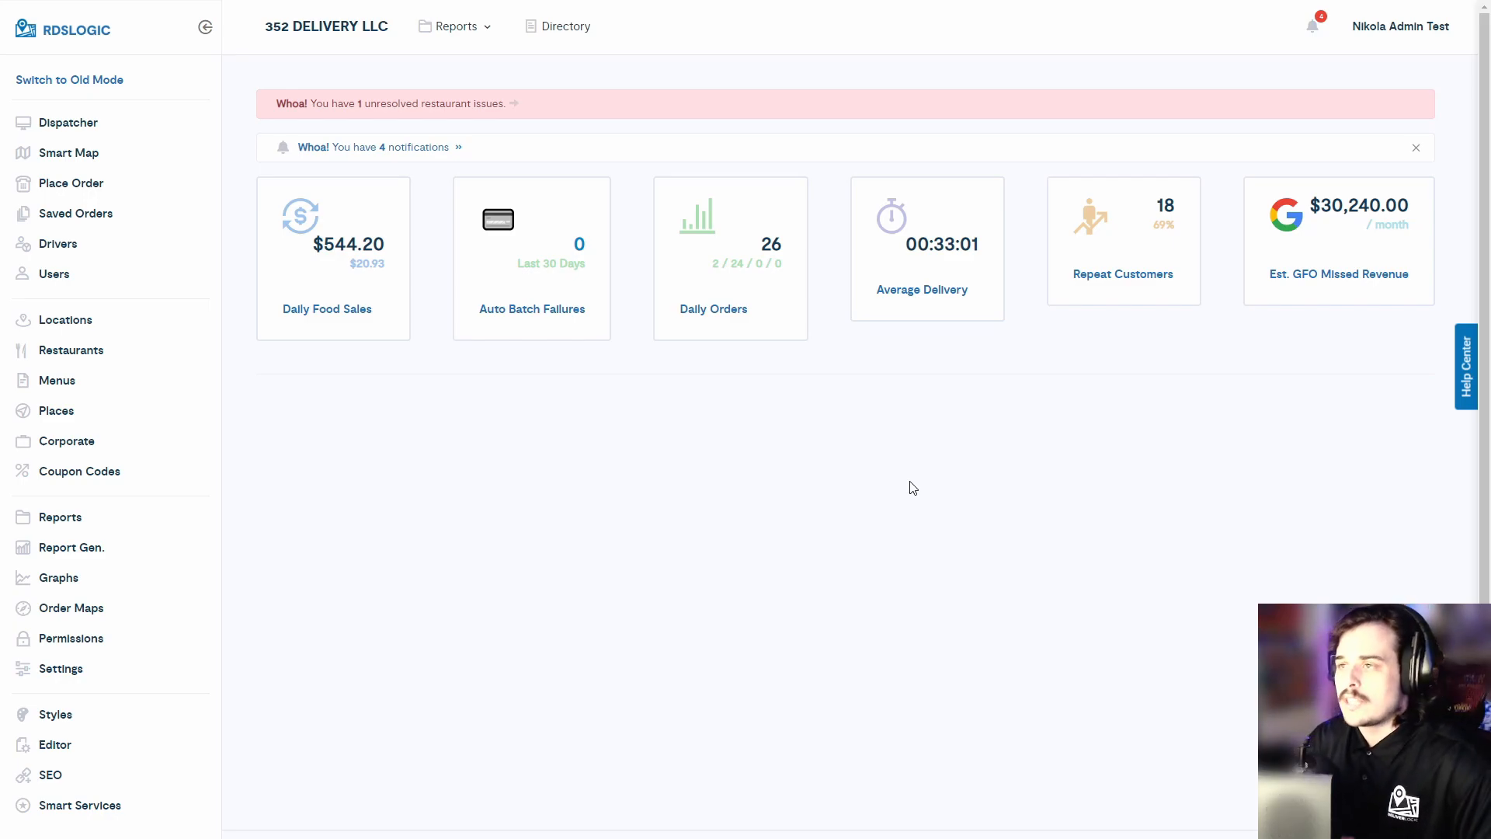
- Open the Coupon Codes page and enter FIRST5 as the new code
click(138, 474)
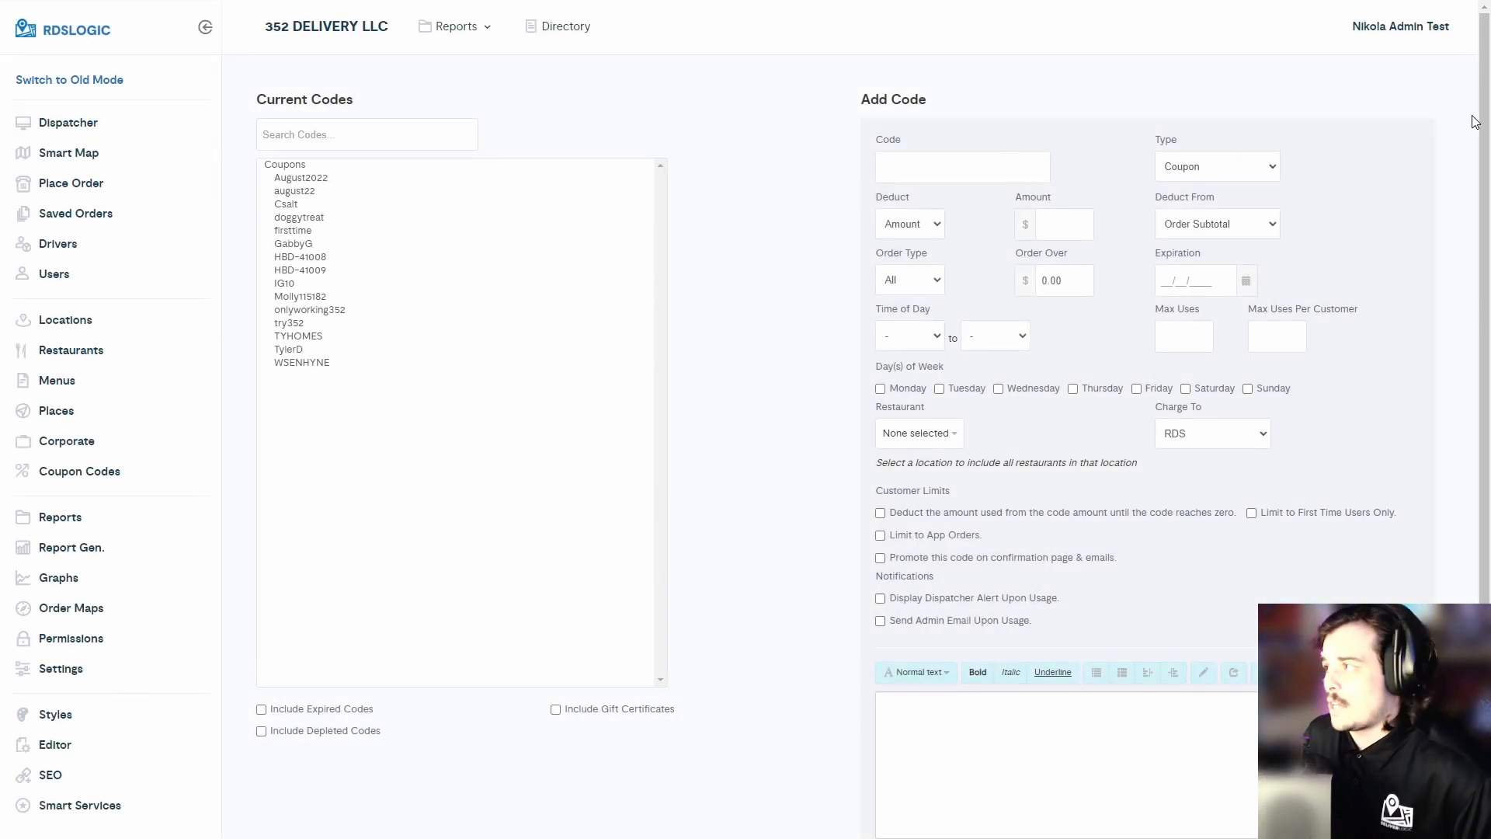
scroll(1483, 115, down, 1)
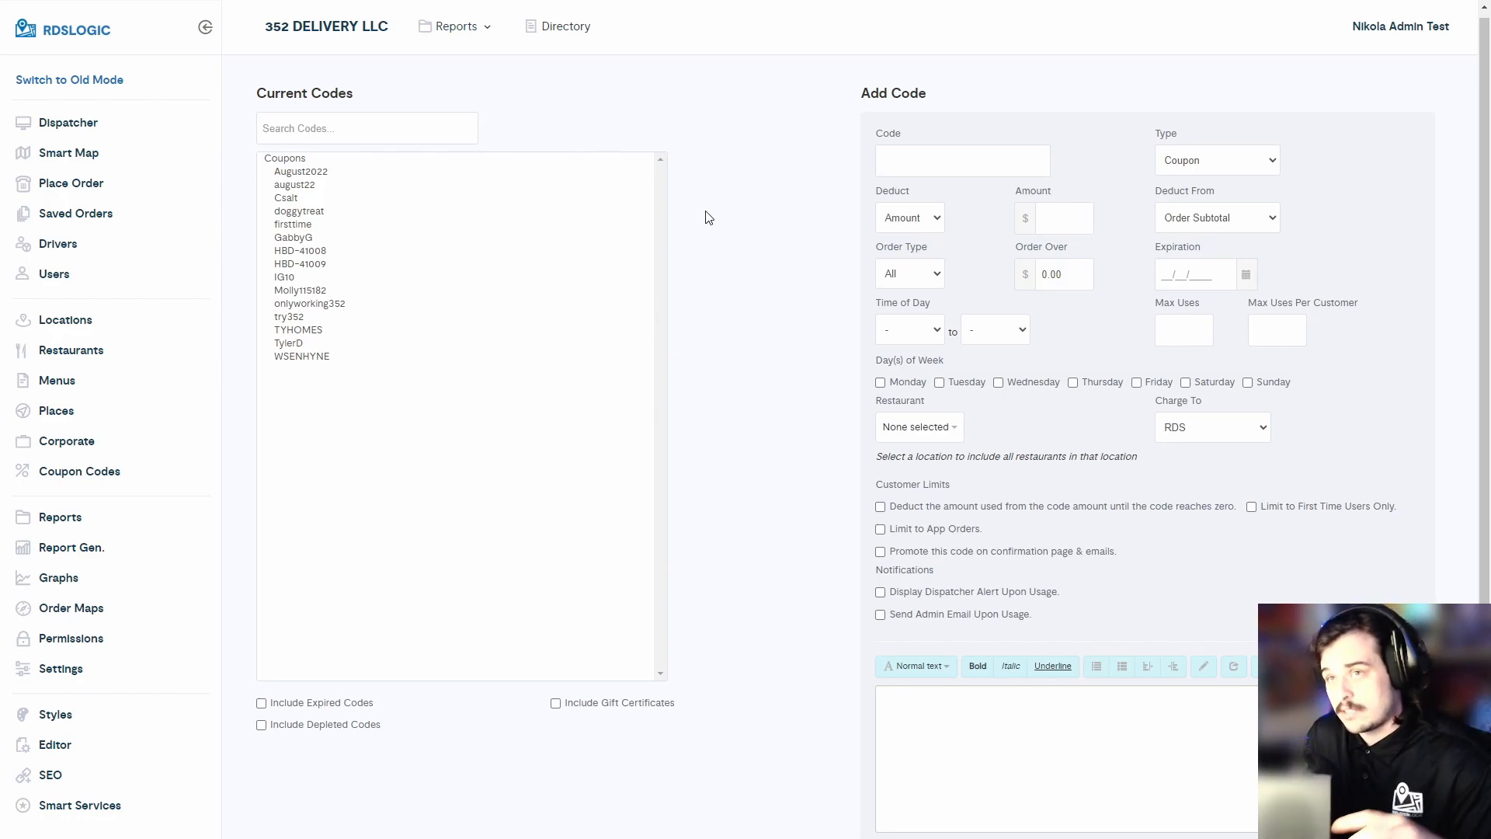
click(916, 166)
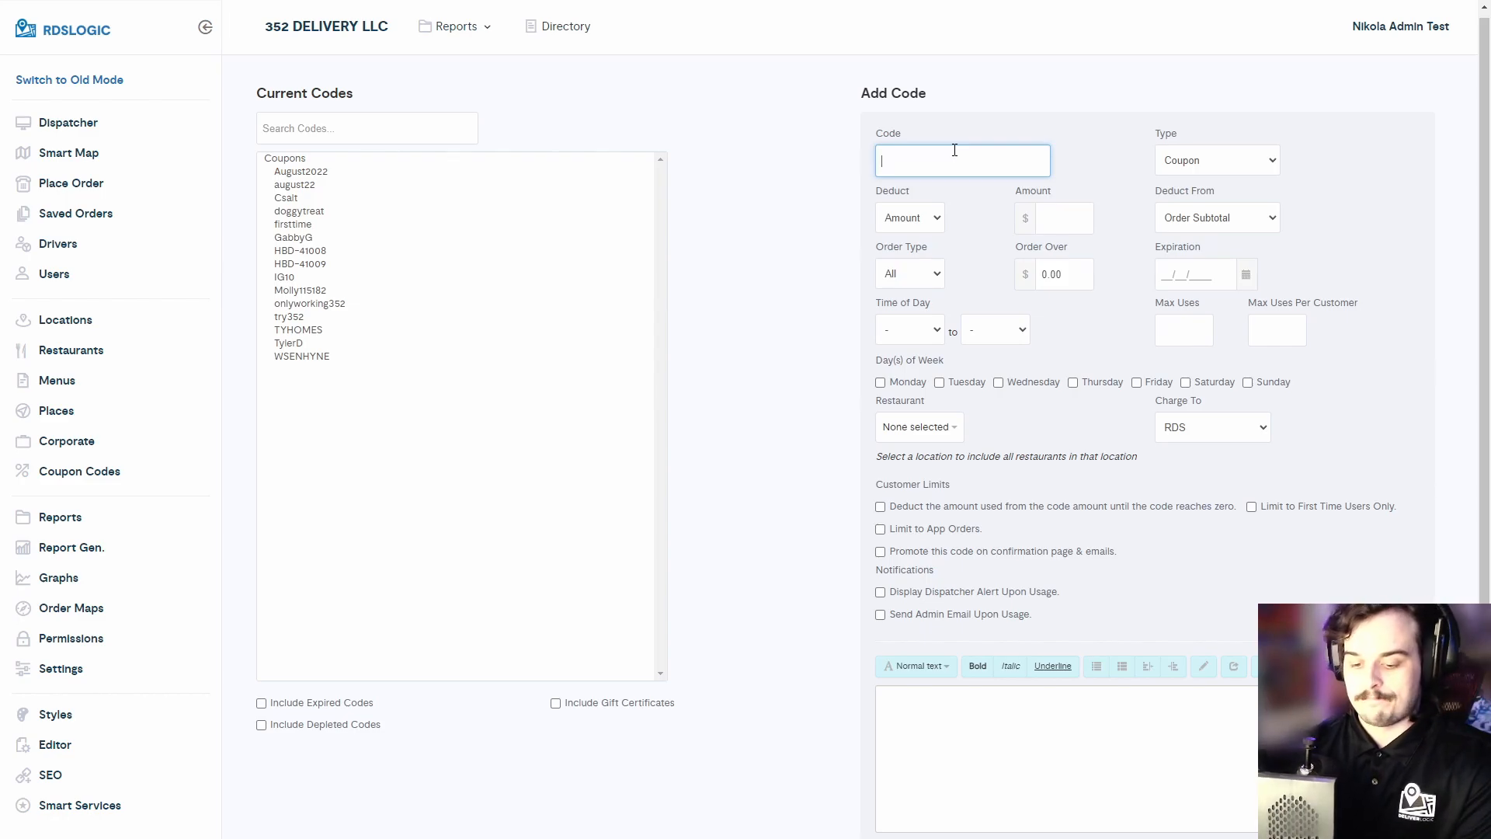
text(FIRST5)
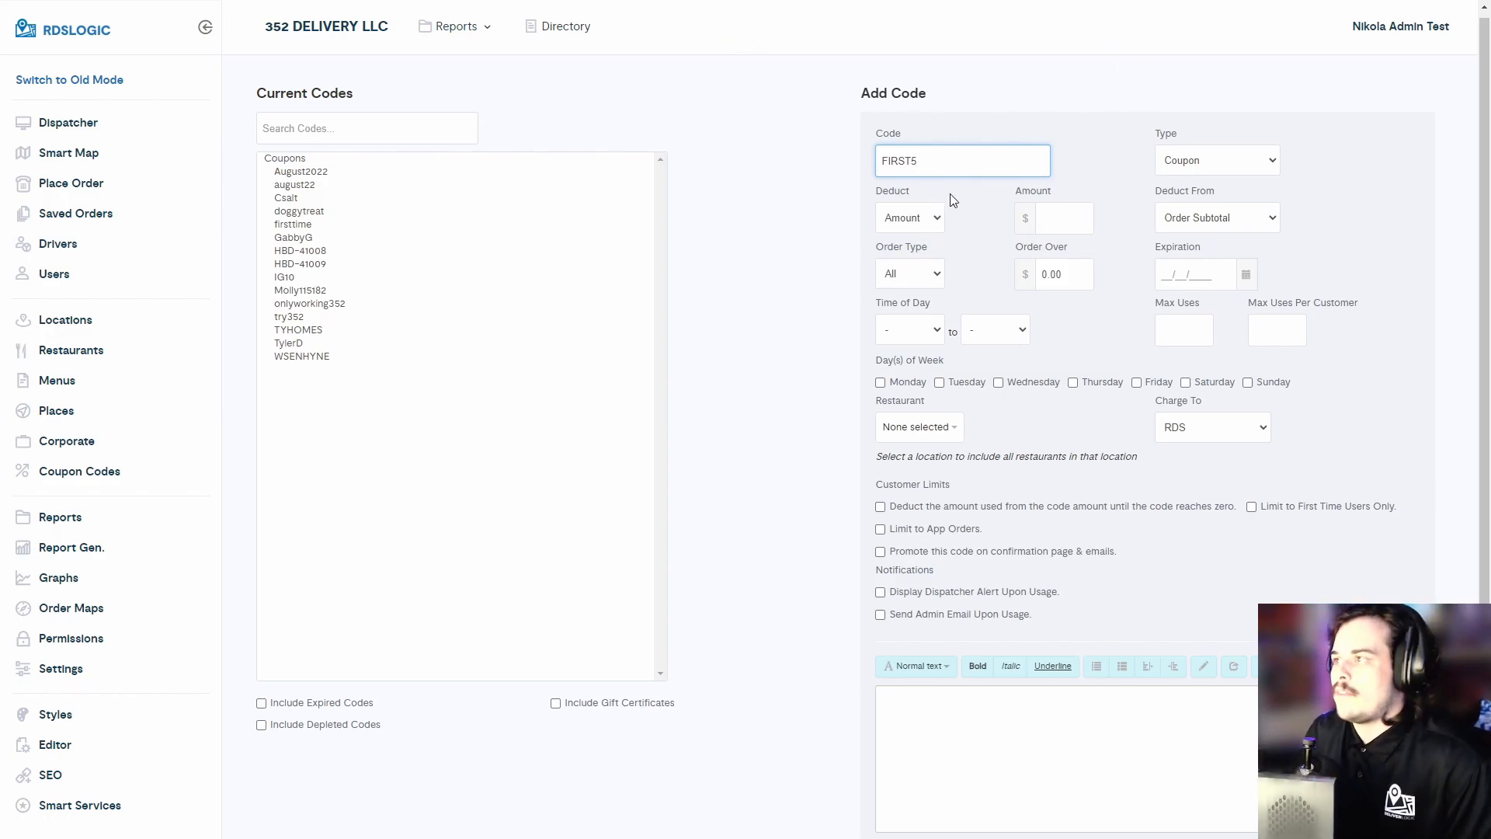
- Set the code type to Coupon and deduct it from the Order Subtotal
click(1217, 167)
click(1200, 182)
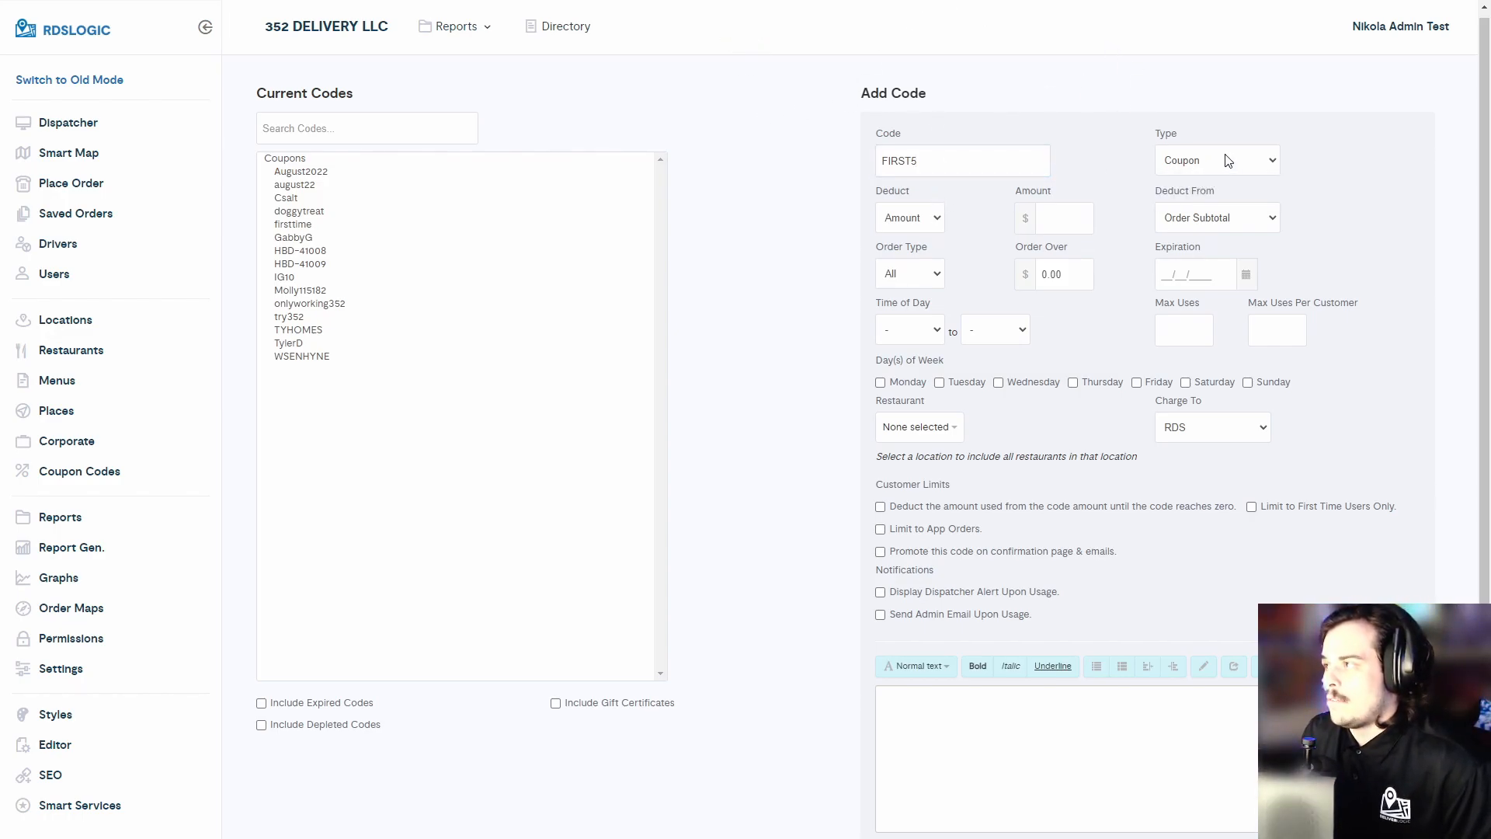
click(1213, 224)
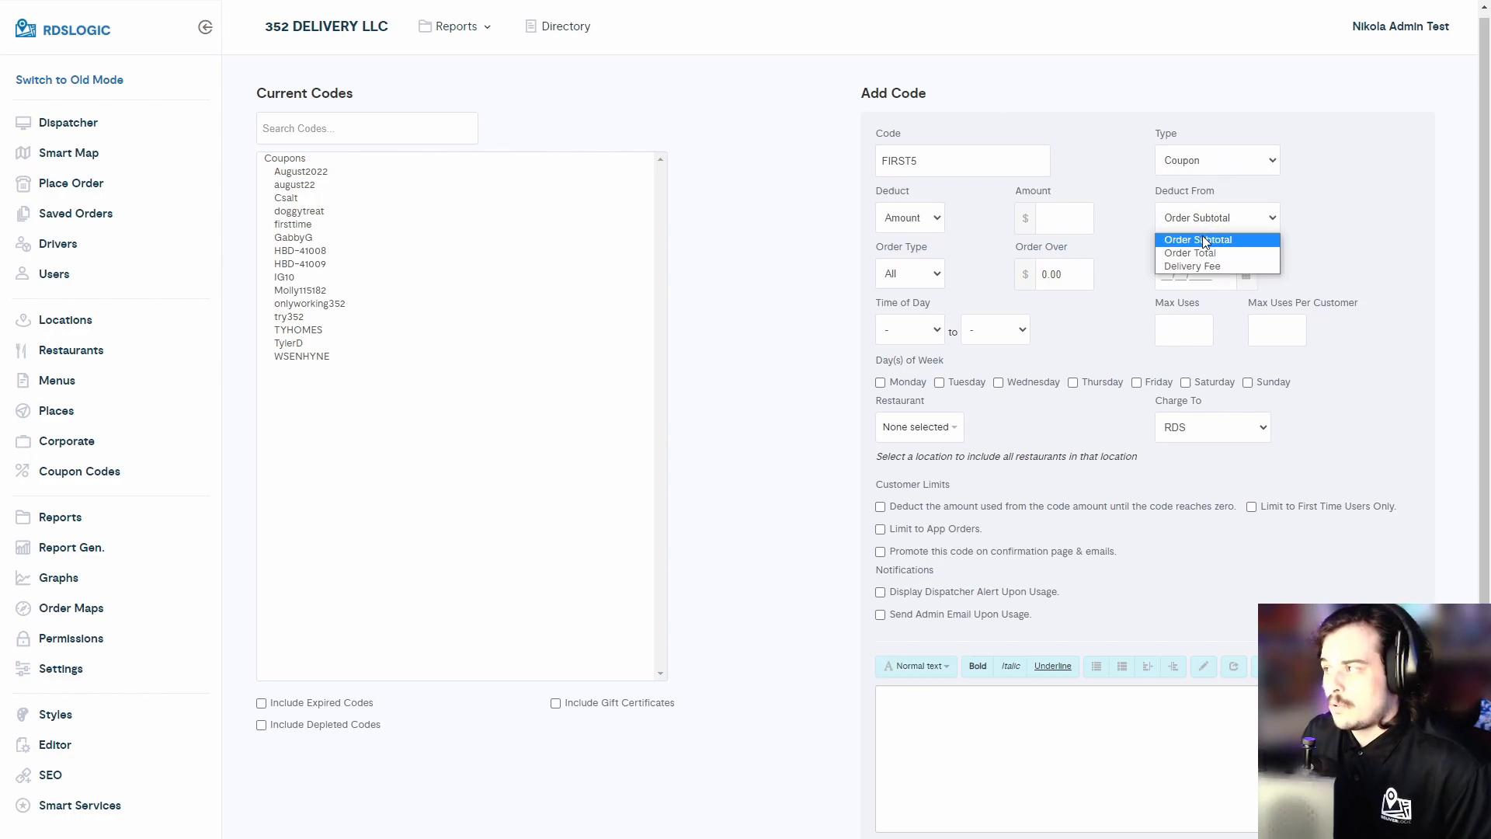
click(1248, 240)
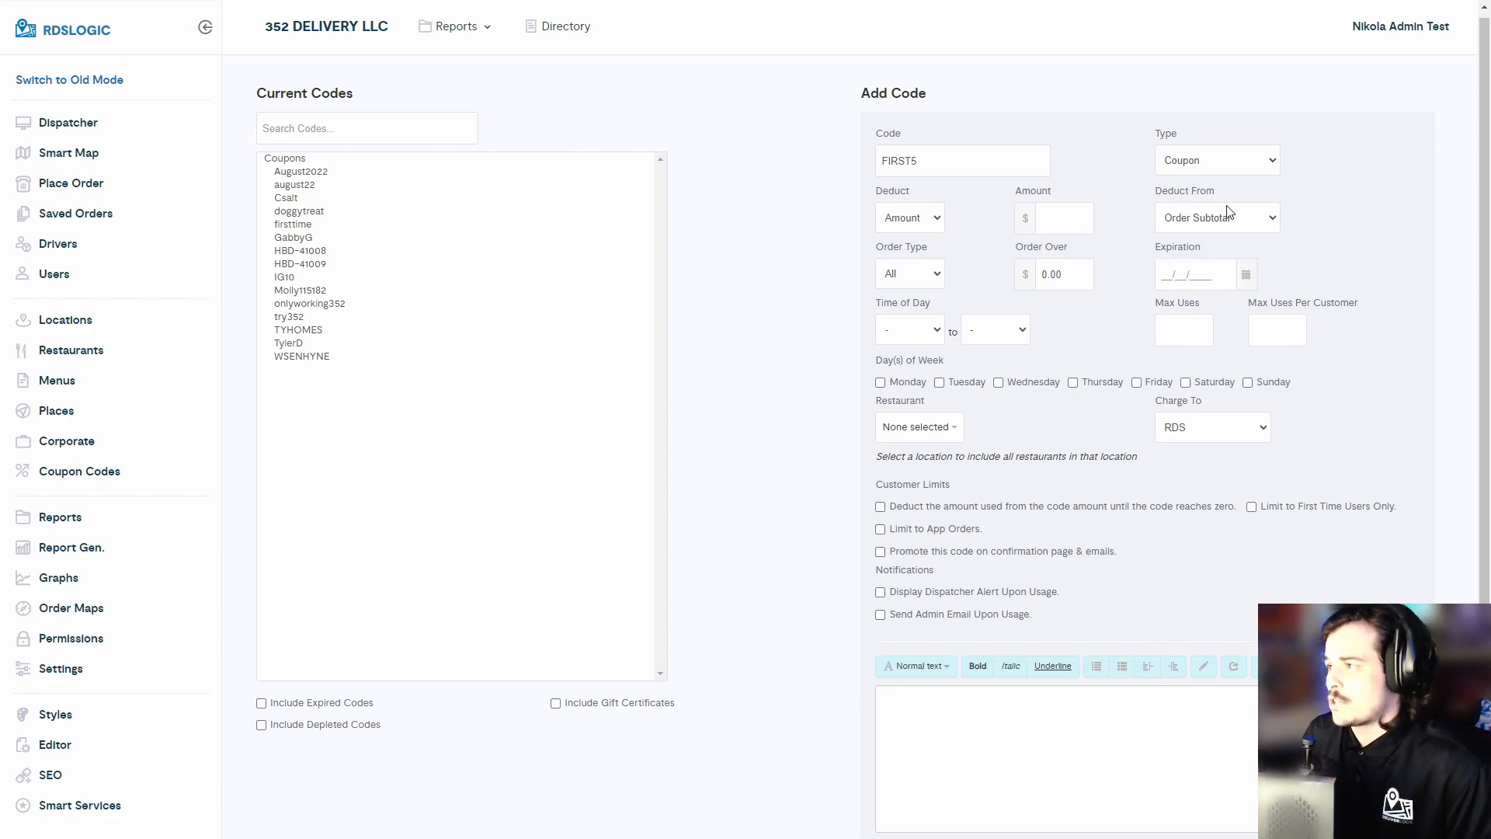
- Keep the deduction as a fixed Amount and set the amount to $5
click(933, 228)
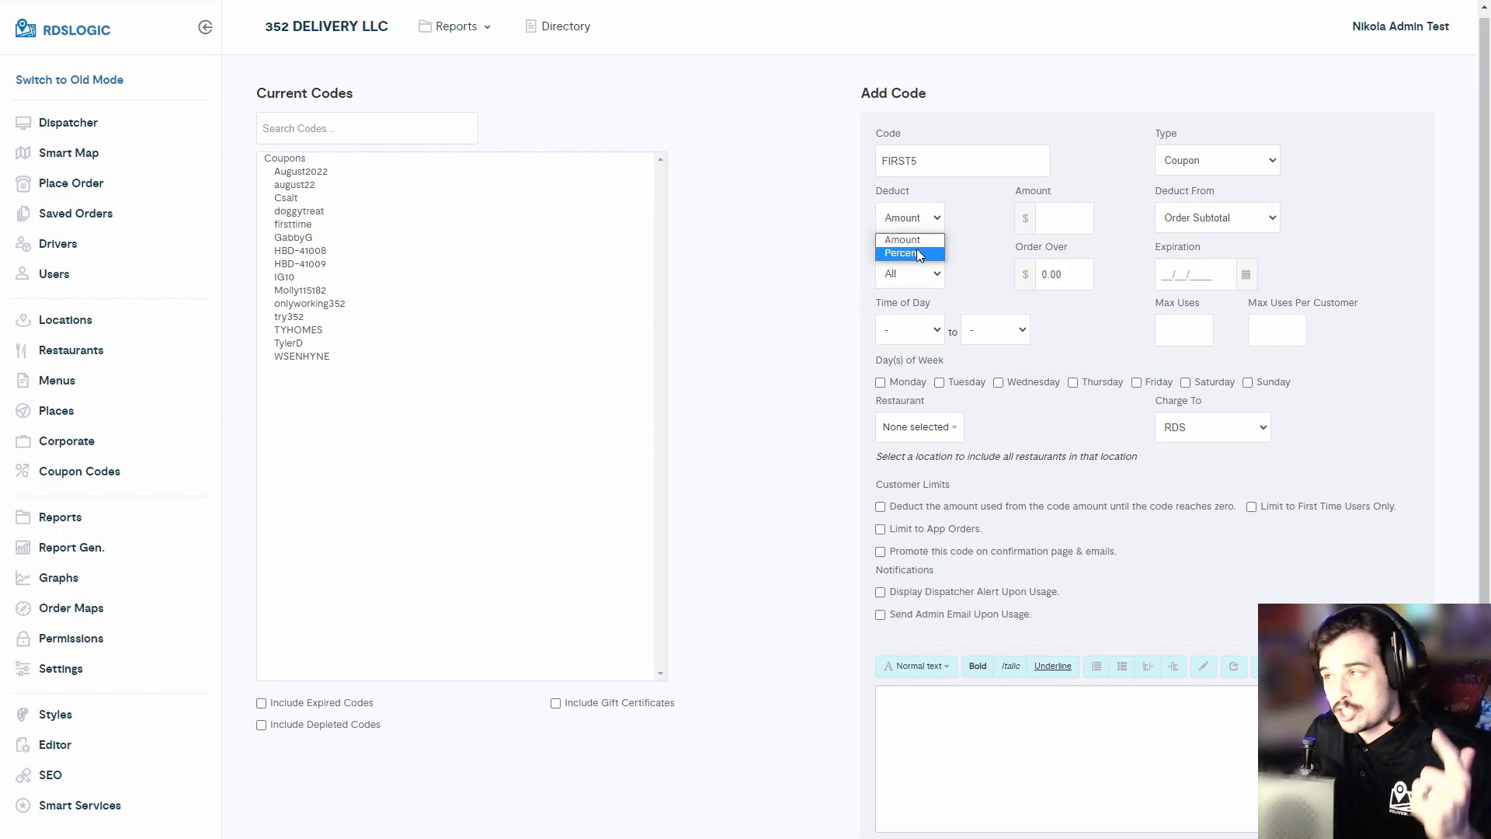
click(1044, 218)
click(1060, 219)
text(5)
- Keep the order type at All and set the Order Over minimum to $30
click(934, 276)
click(970, 258)
click(941, 268)
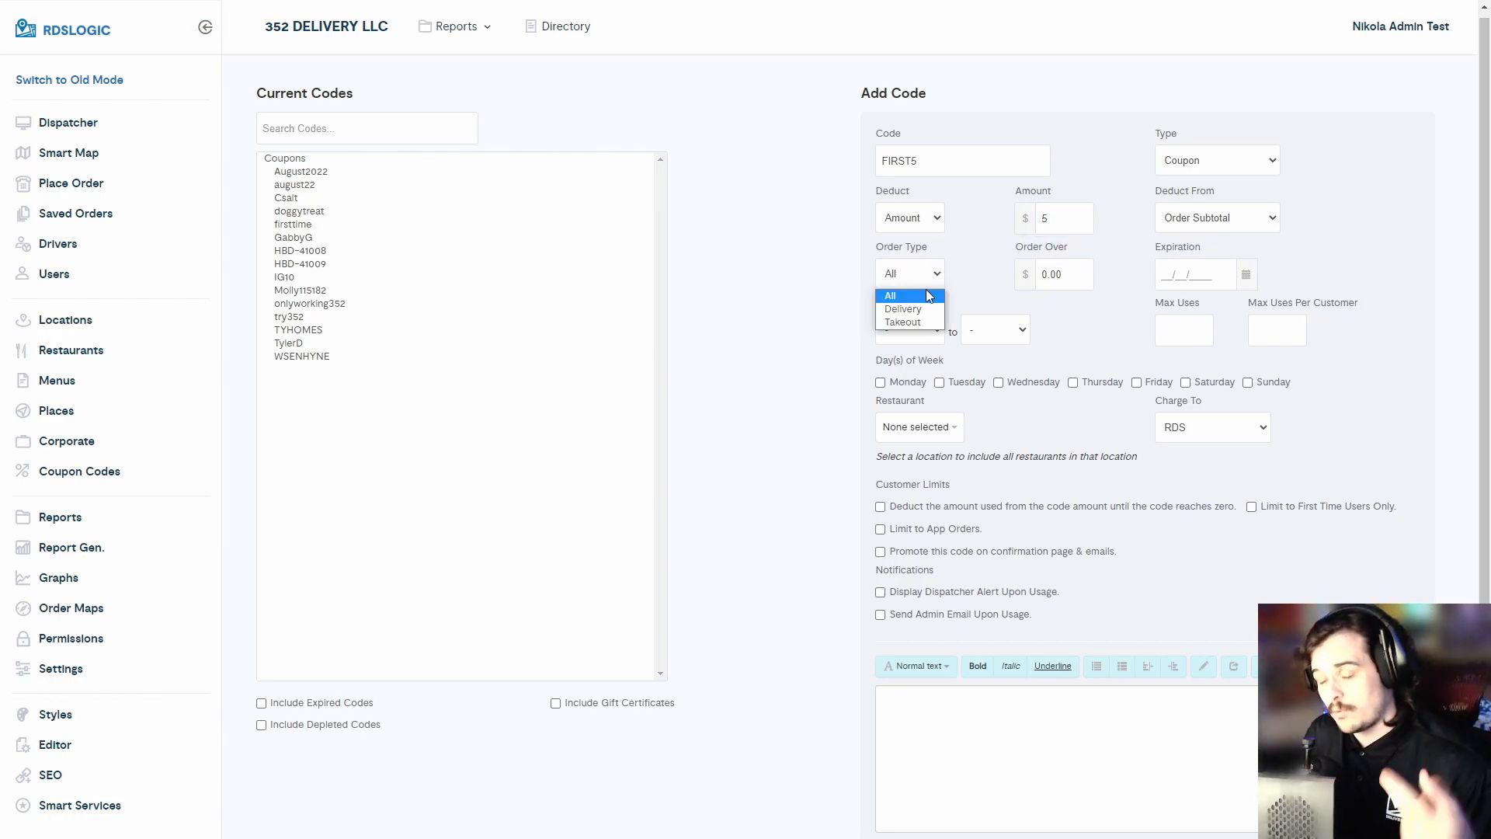
click(926, 294)
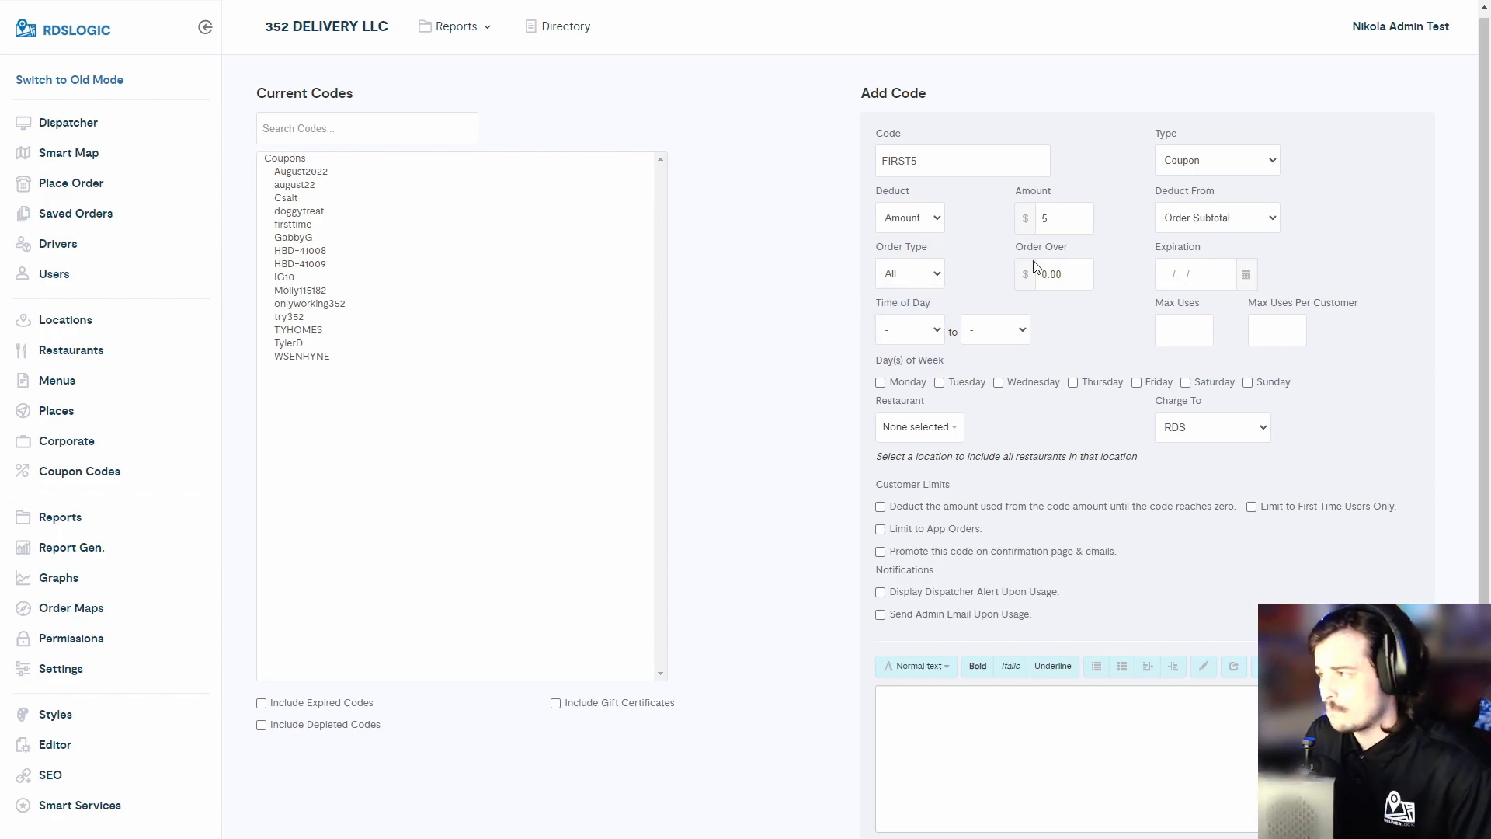
click(1059, 264)
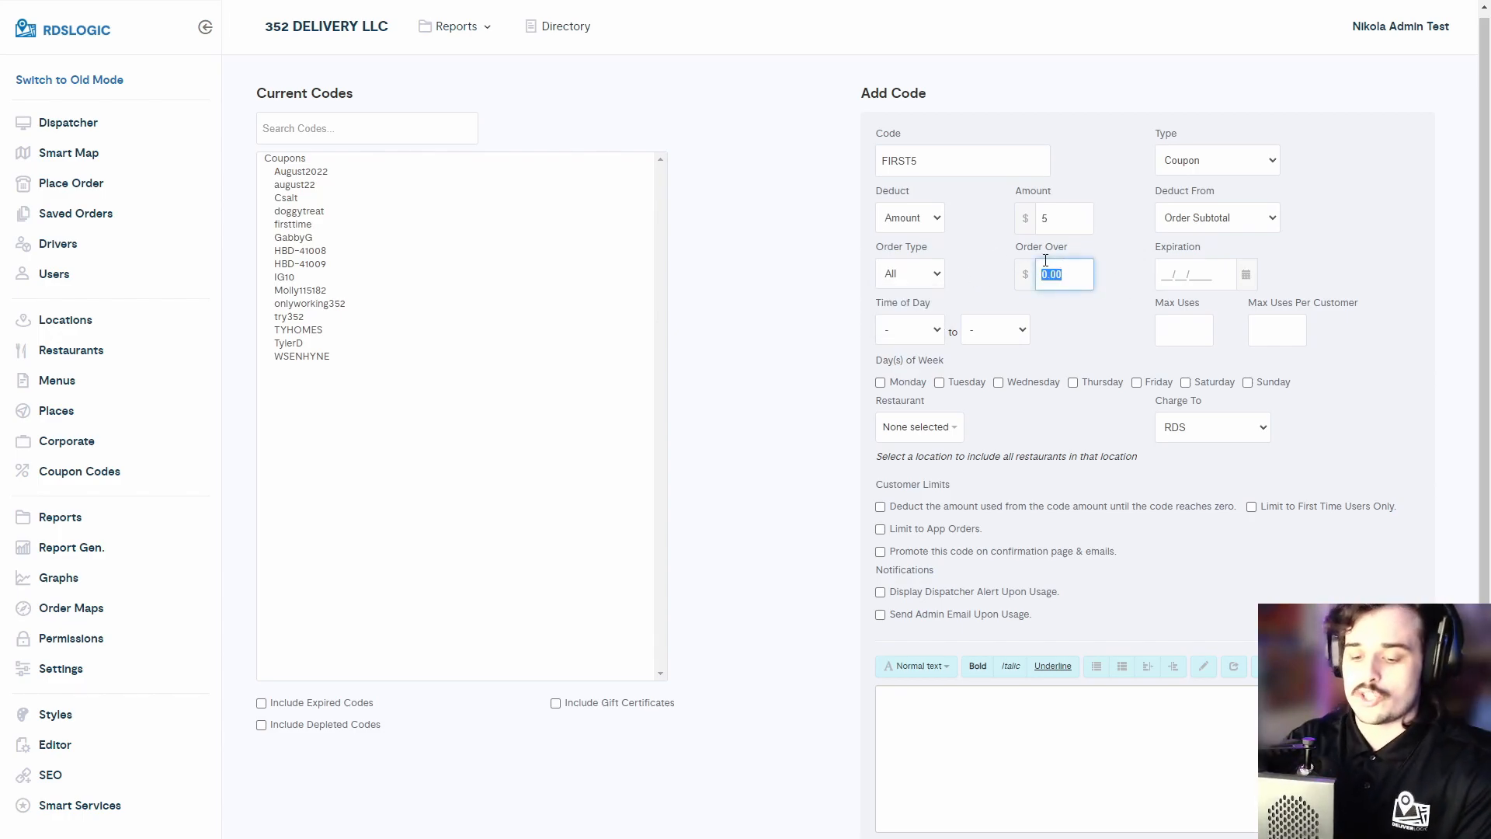
text(30)
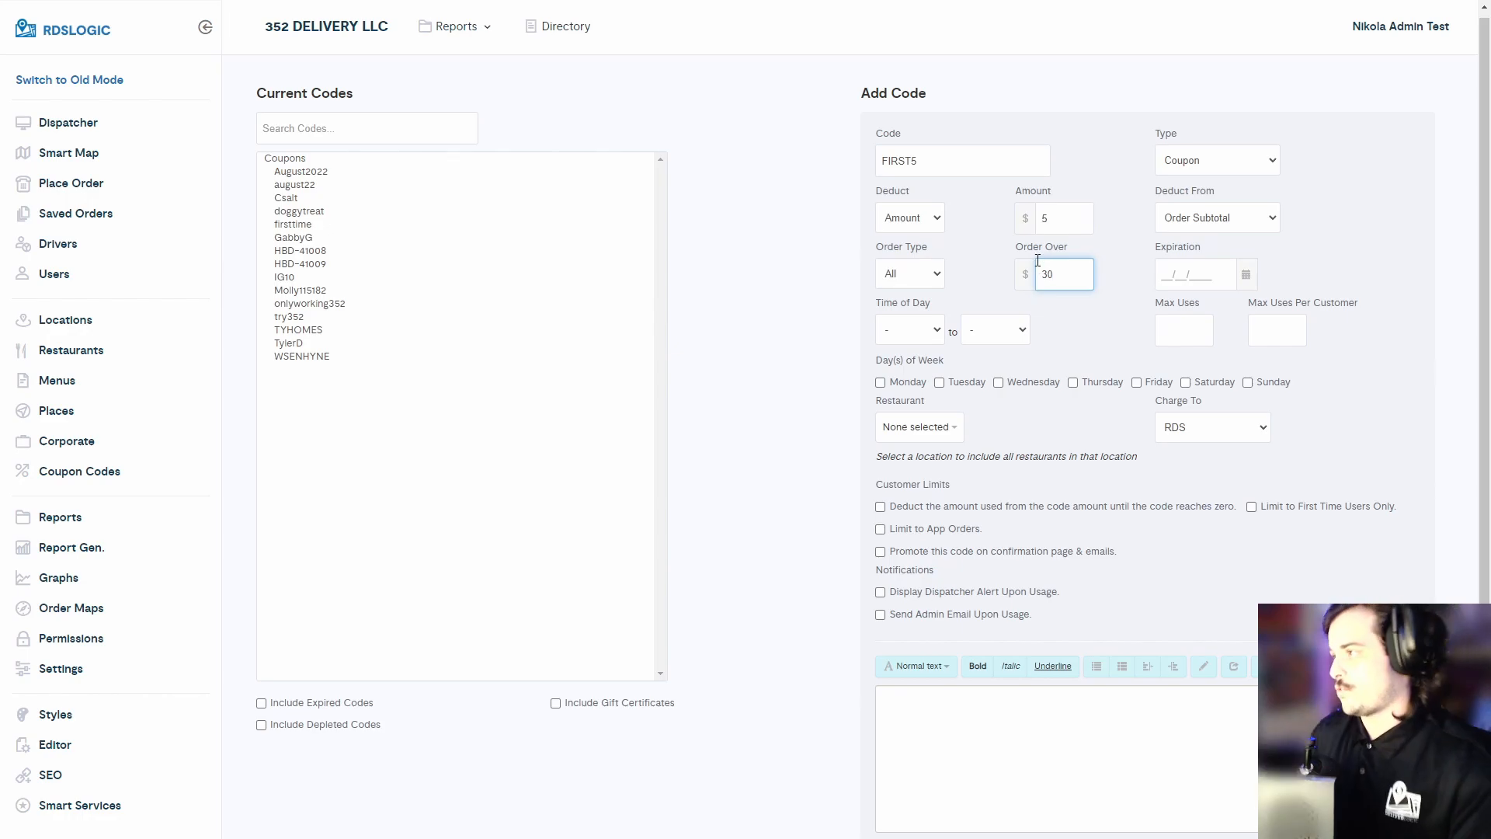
- Set the expiration date to 09/30/2022 using the date picker
click(1223, 284)
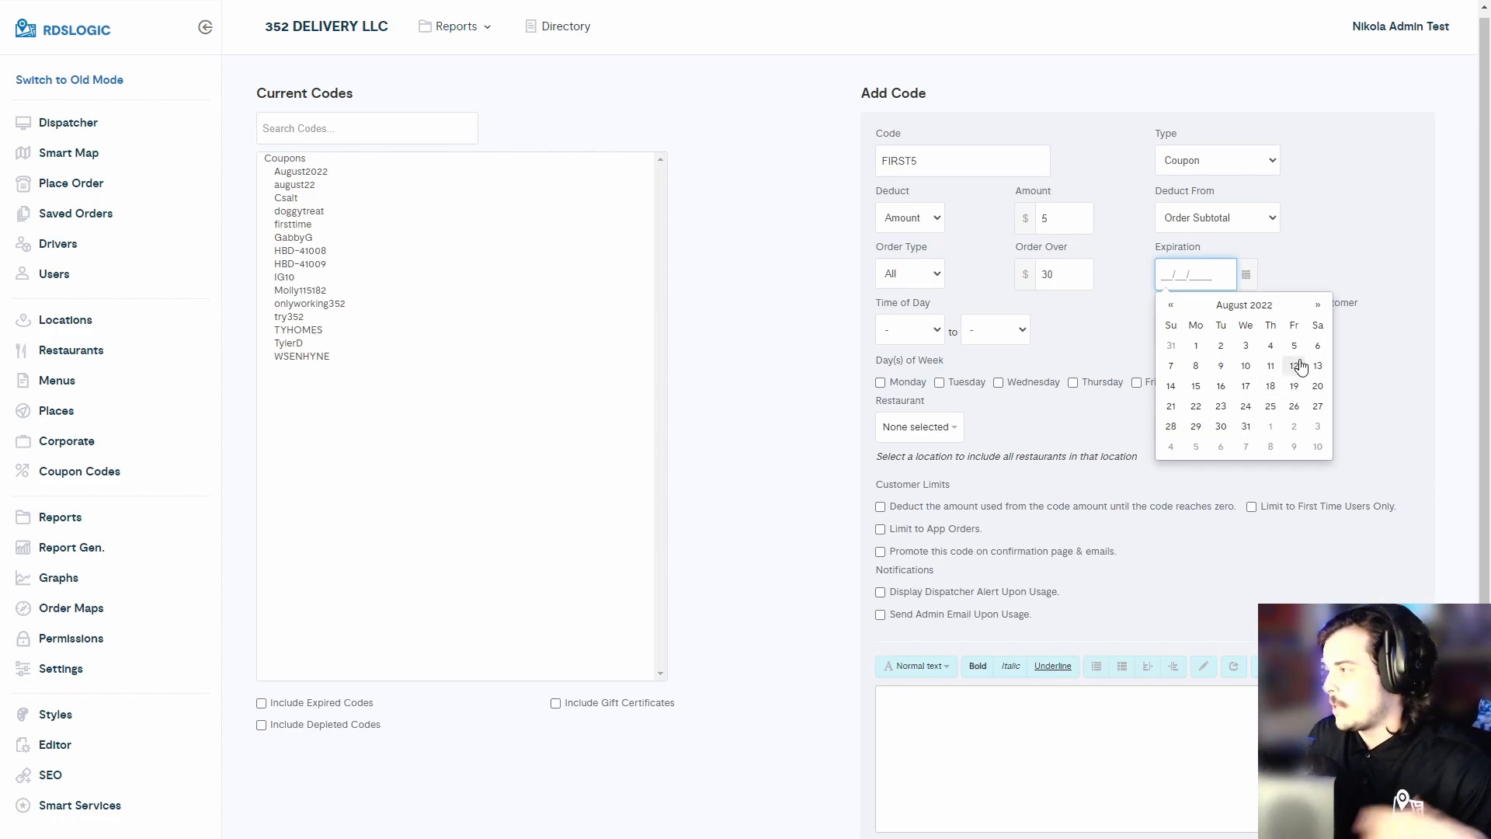
click(1318, 304)
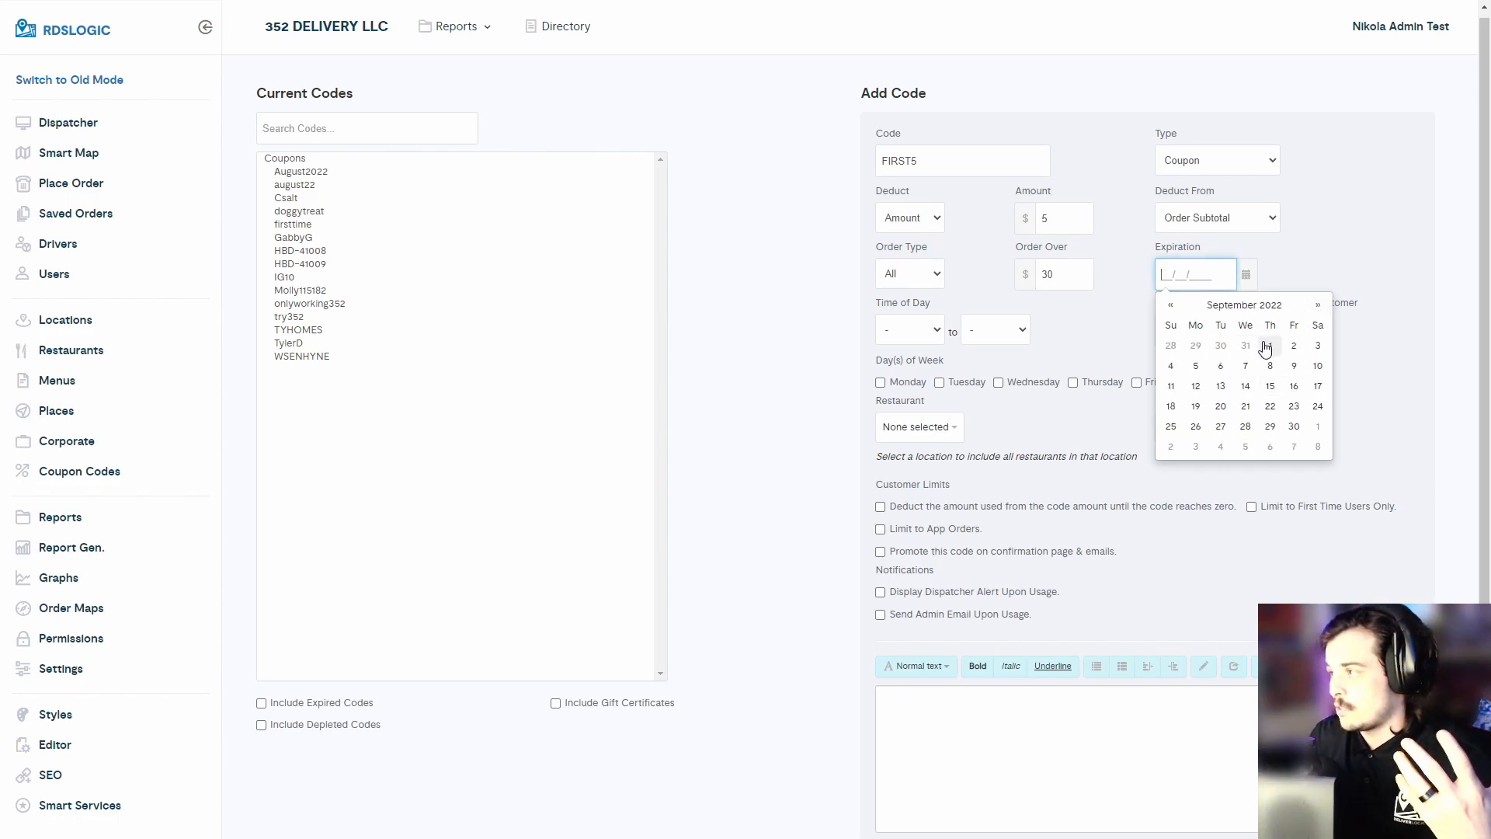
click(1269, 348)
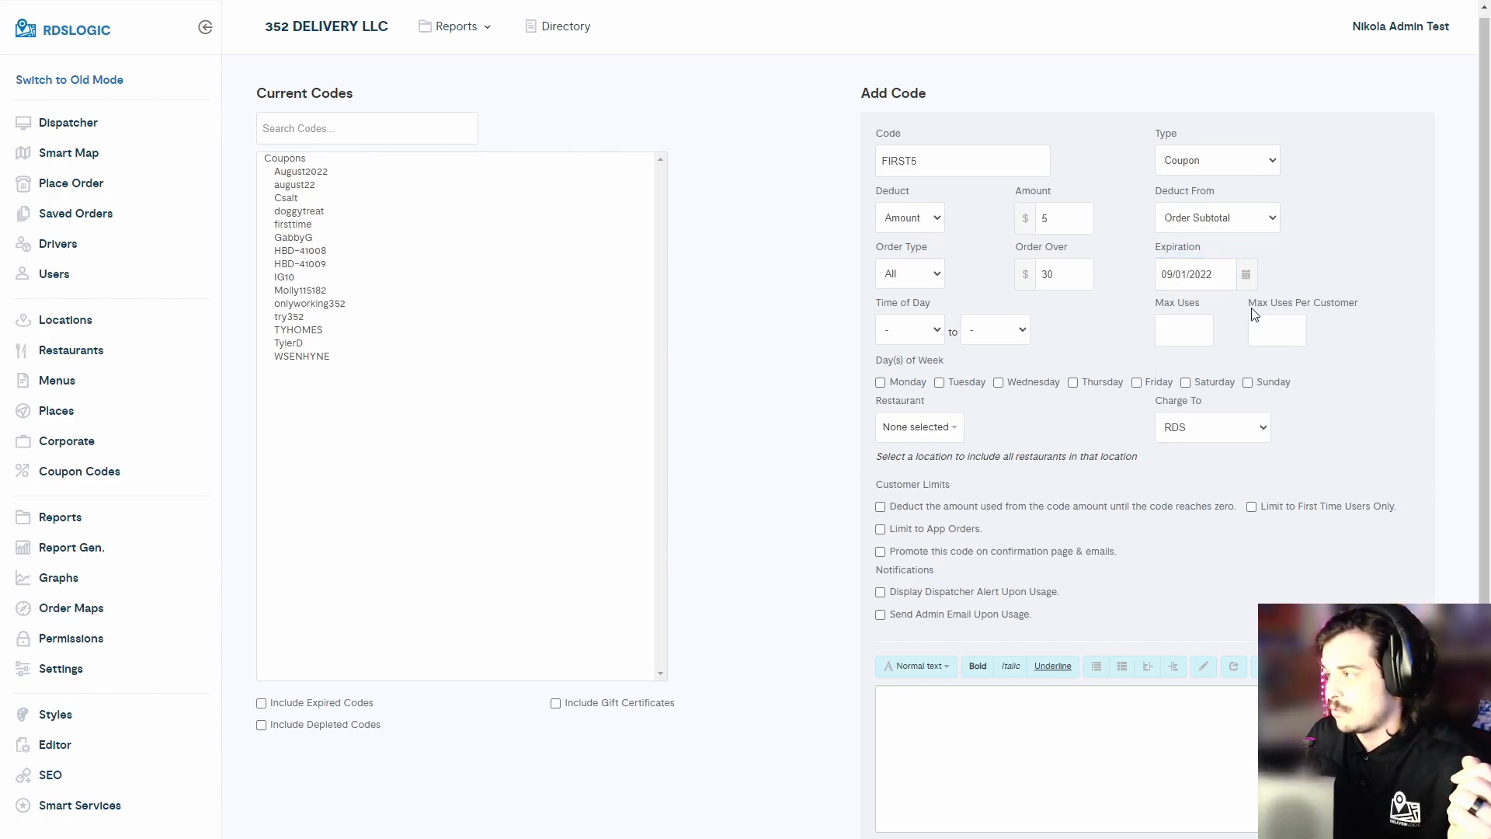
click(1247, 278)
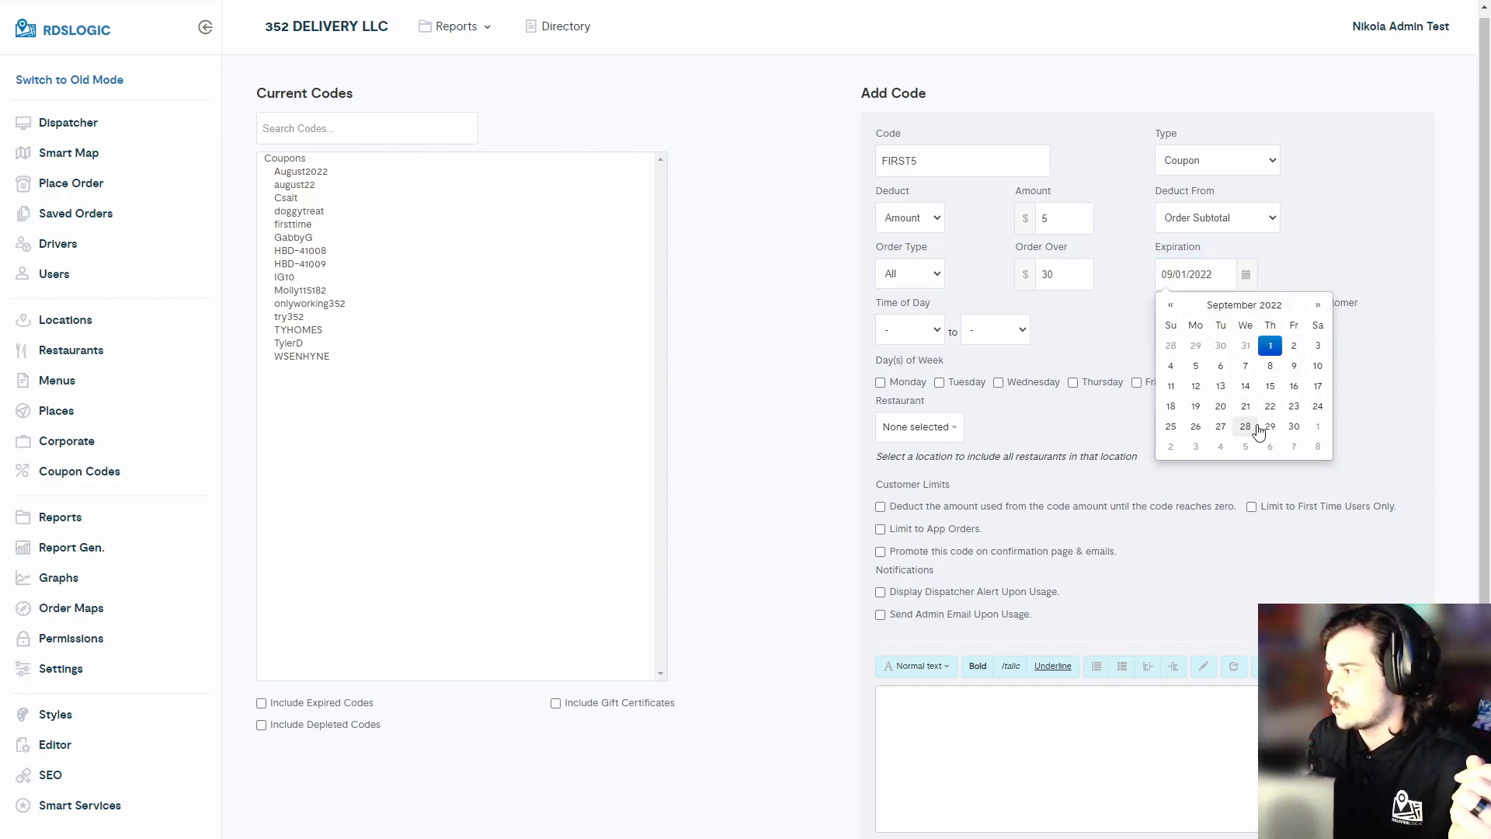
click(1292, 426)
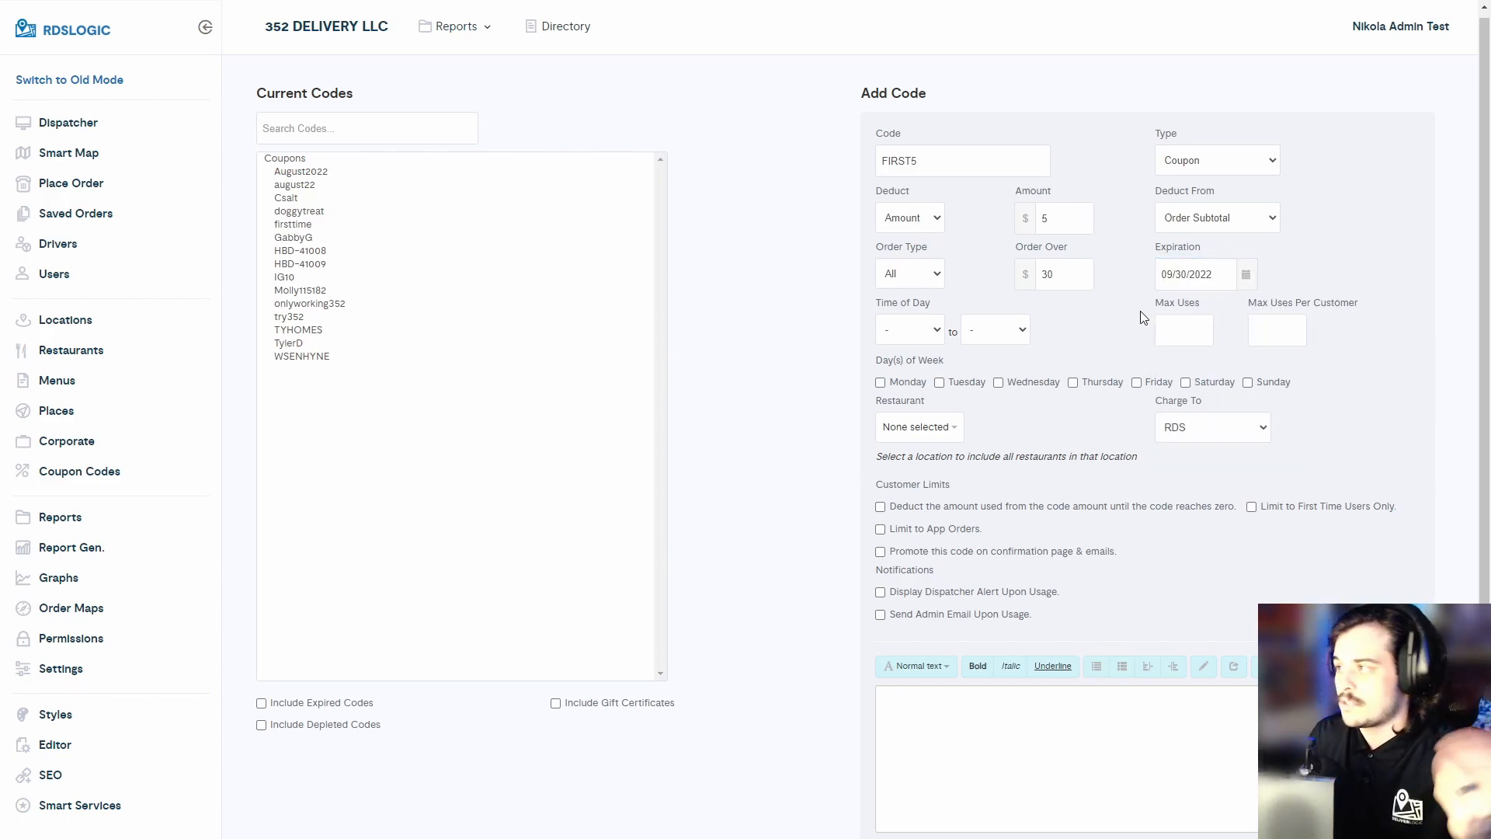
- Set Max Uses Per Customer to 1
click(924, 333)
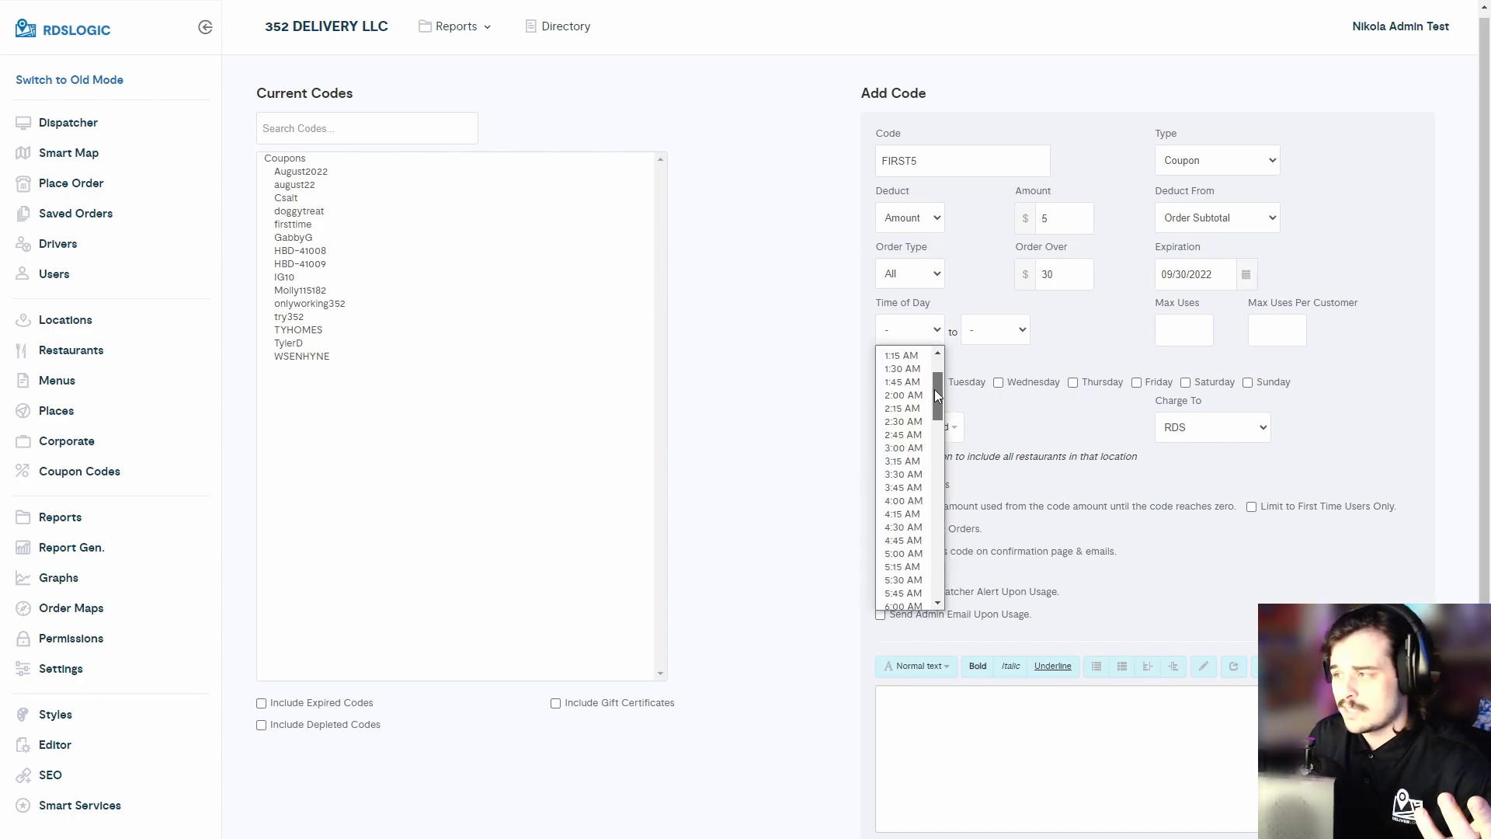
click(991, 318)
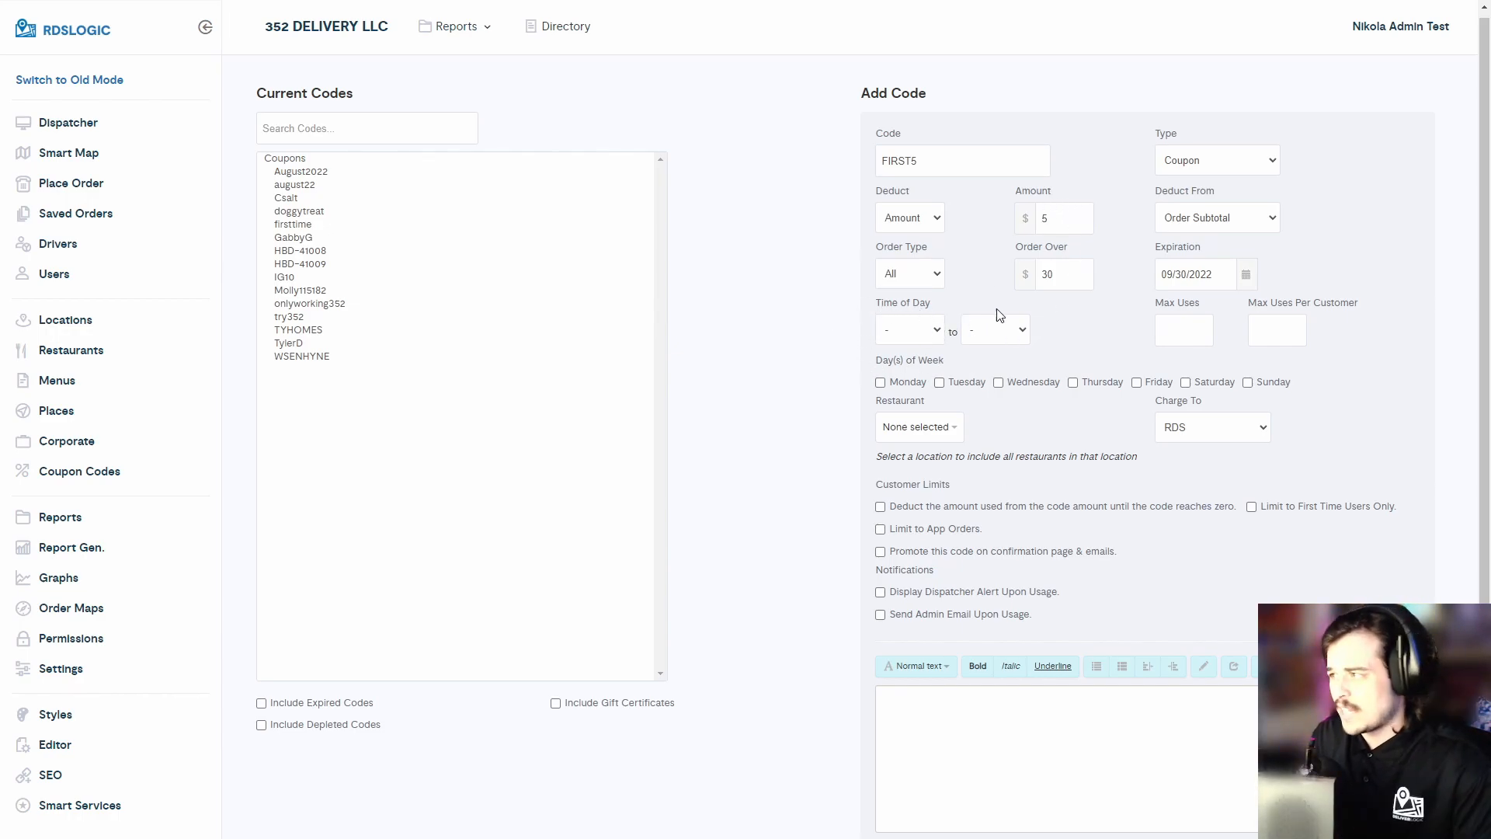
click(1171, 327)
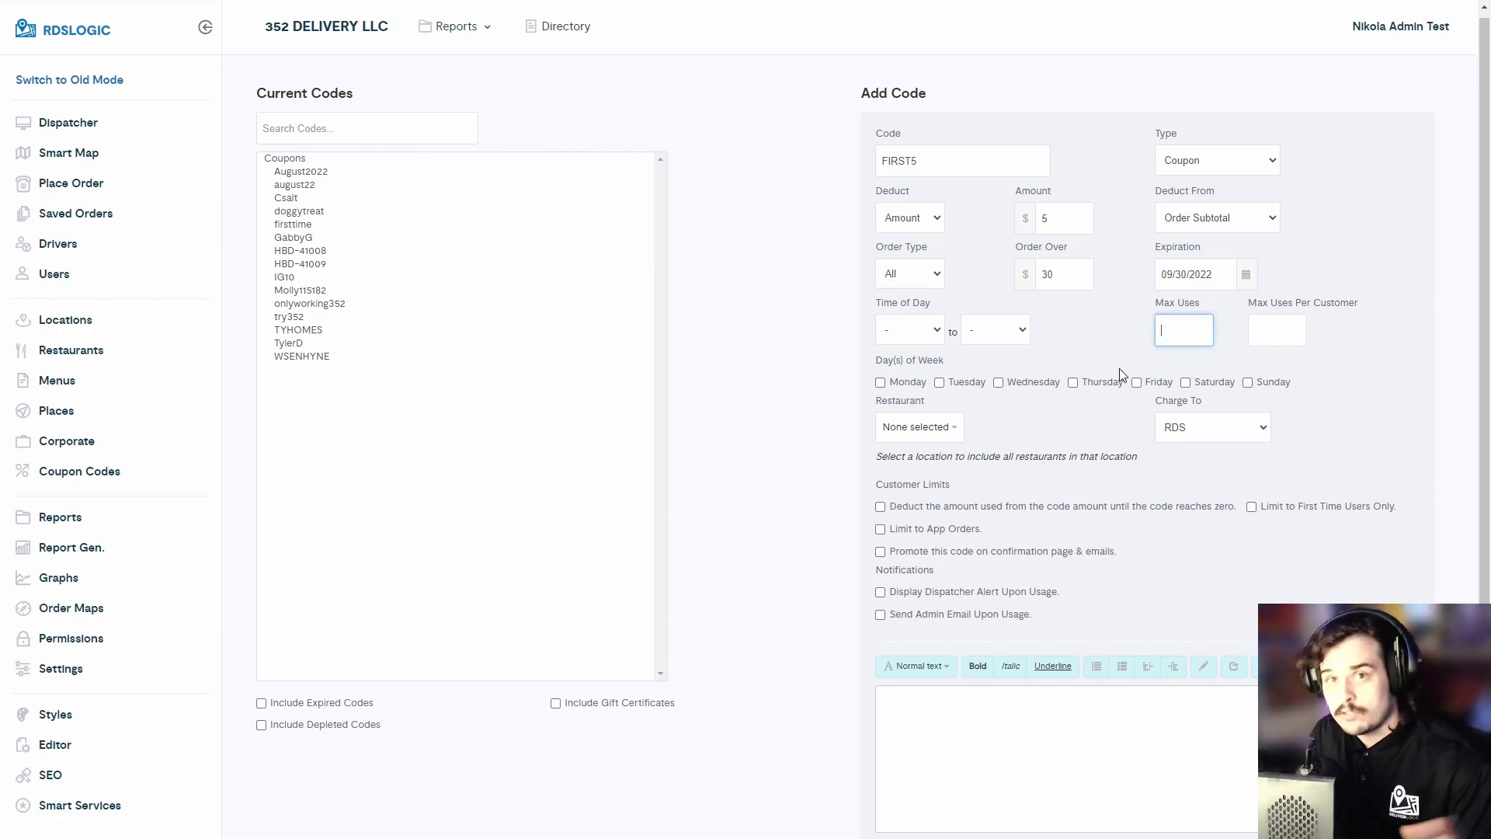
click(1275, 325)
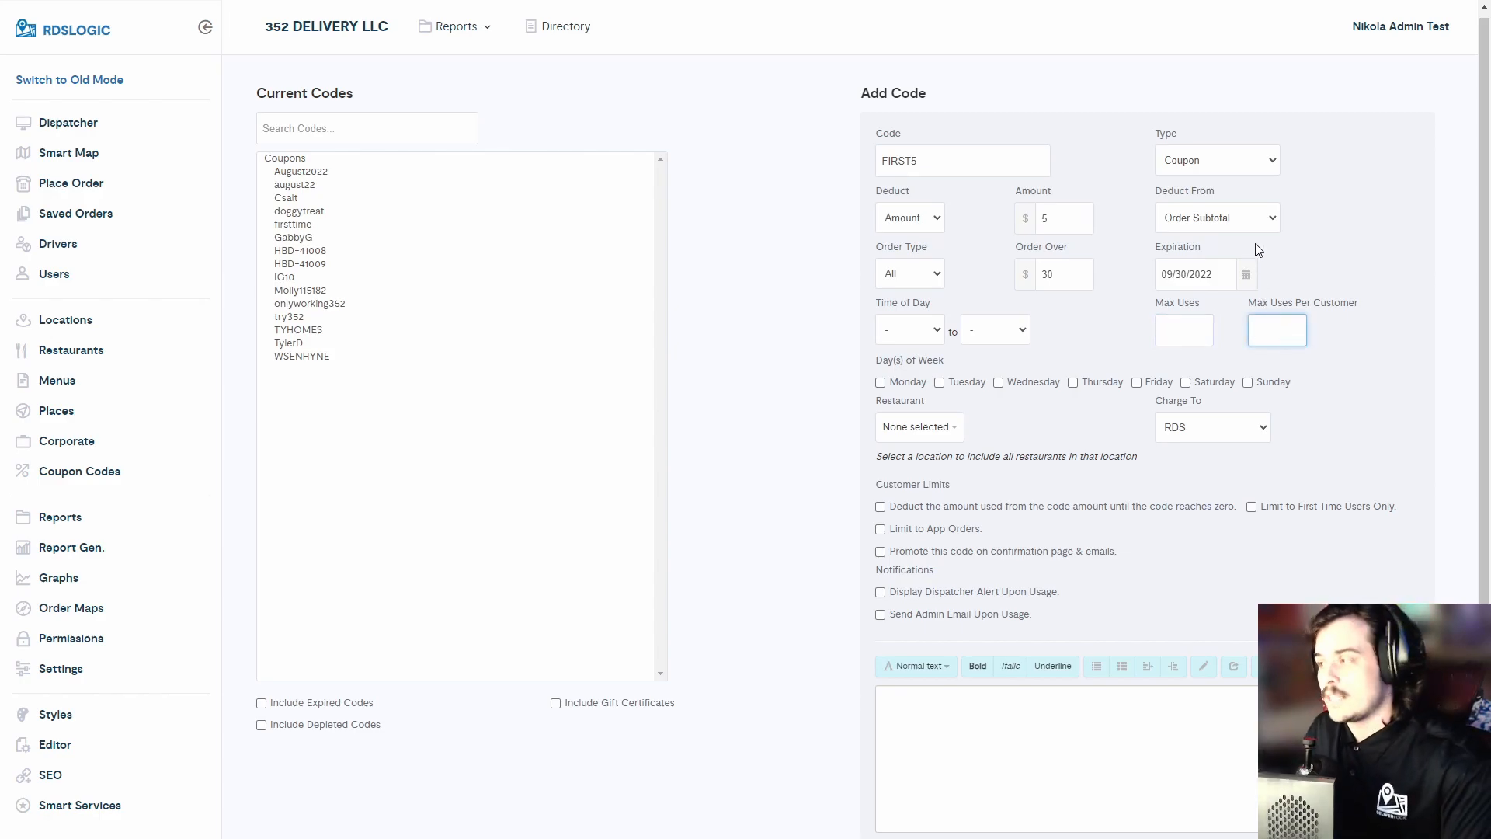
drag(1248, 304, 1355, 310)
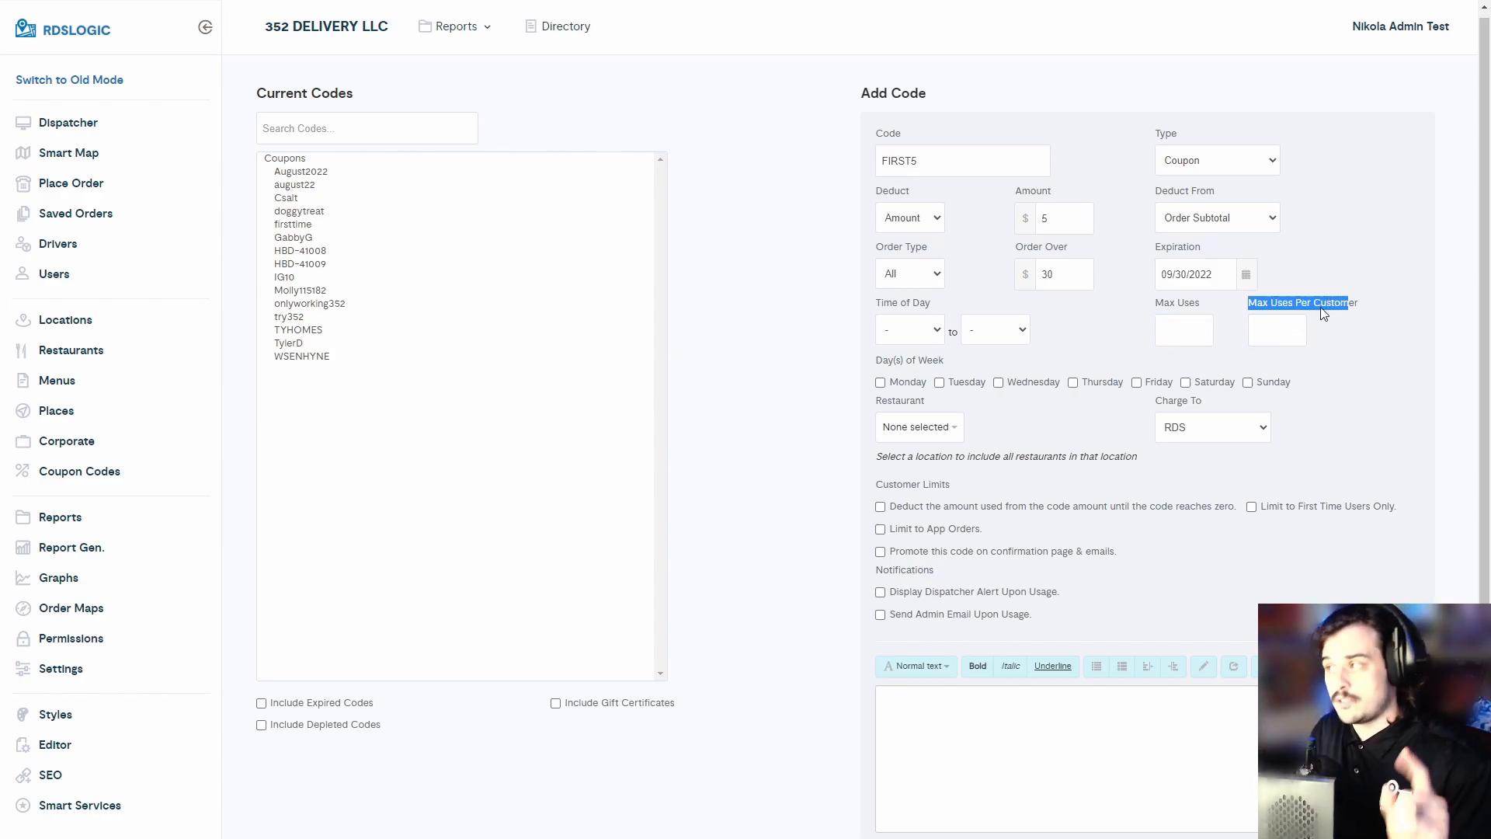
click(1285, 330)
text(1)
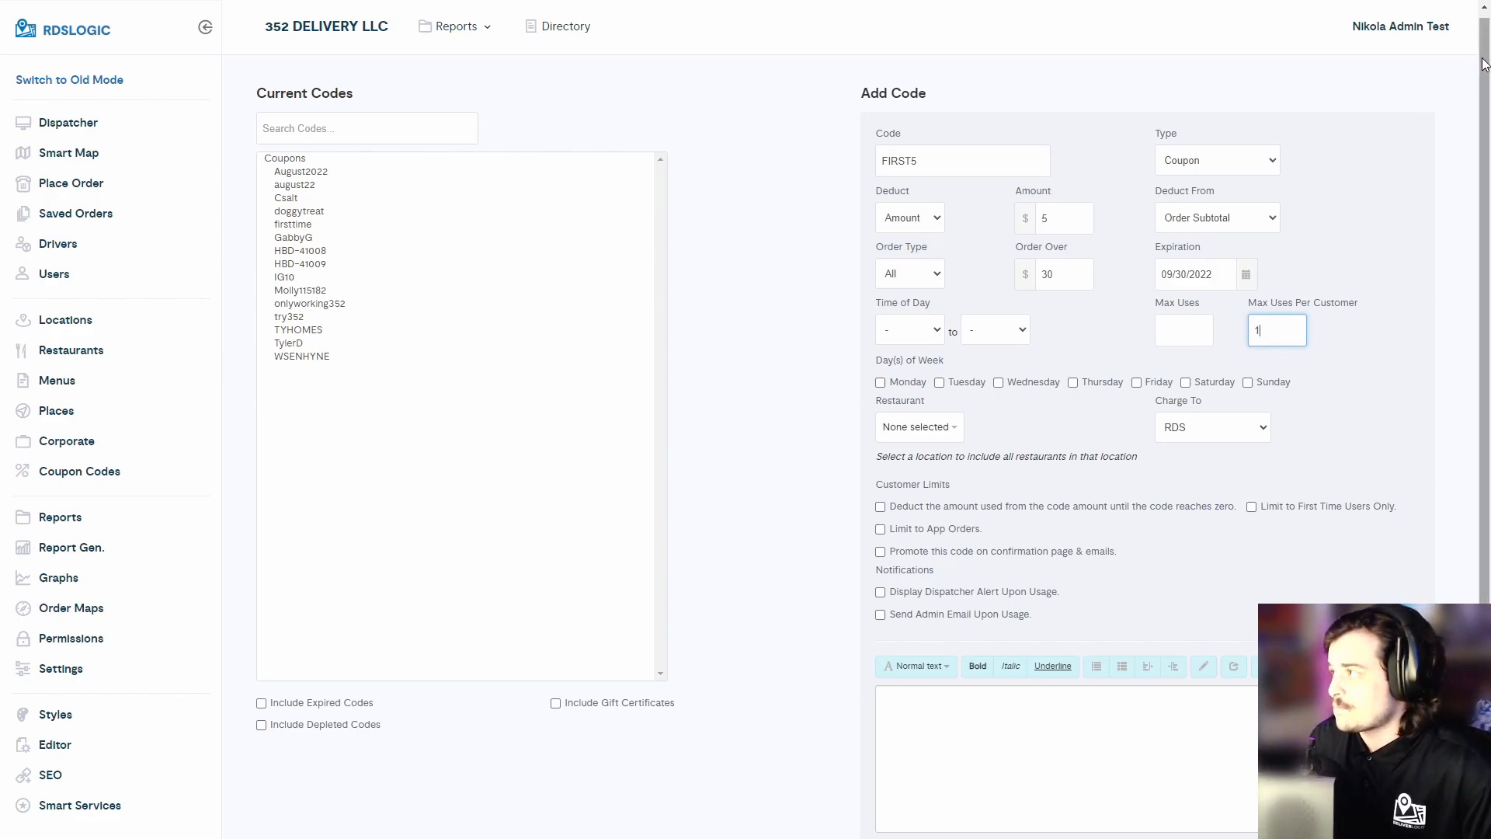
- Review the Restaurant selection list and the Charge To options
drag(1483, 65, 1483, 73)
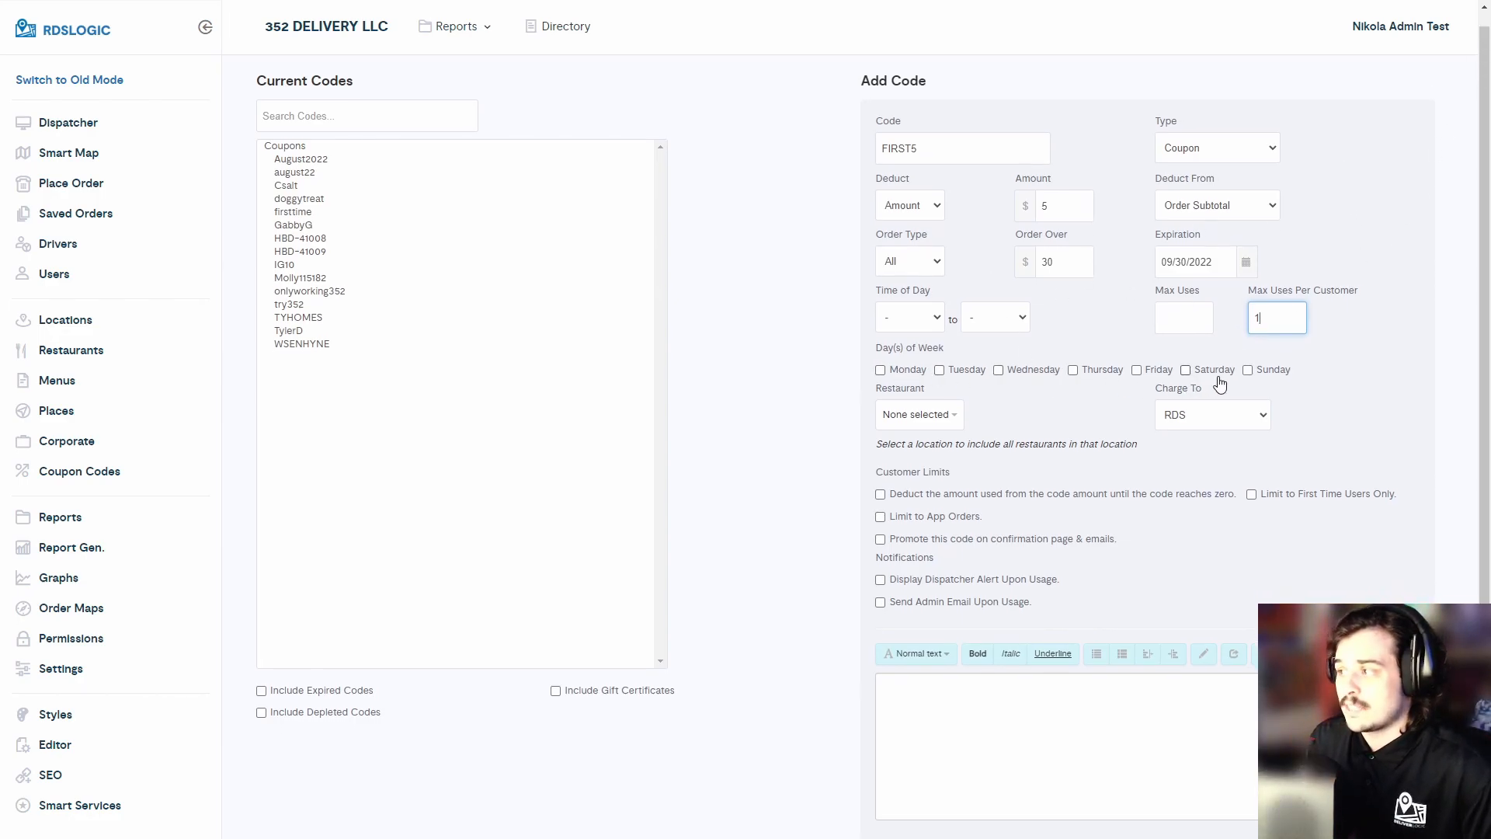
click(929, 414)
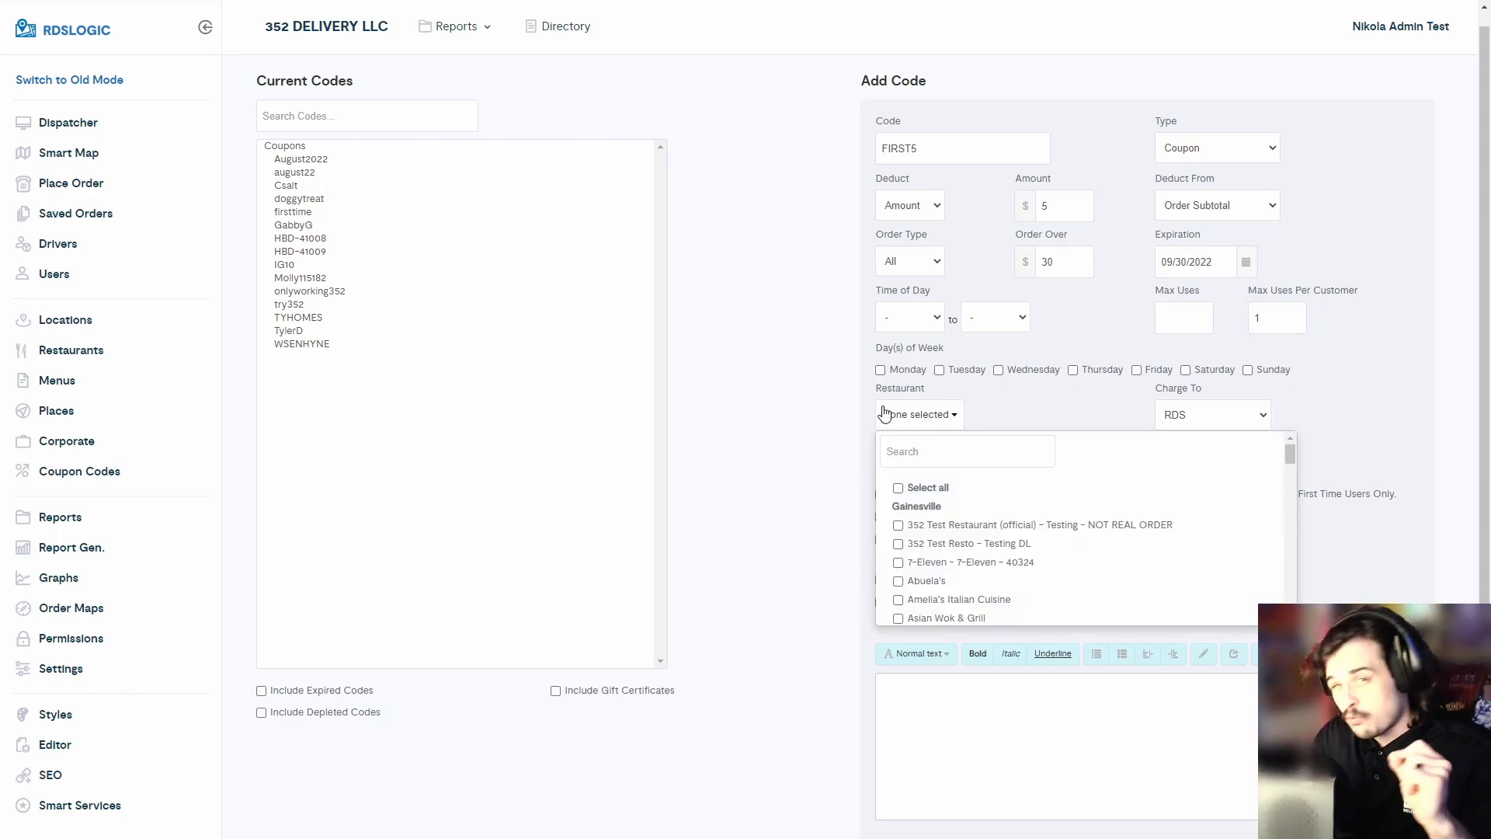
click(844, 429)
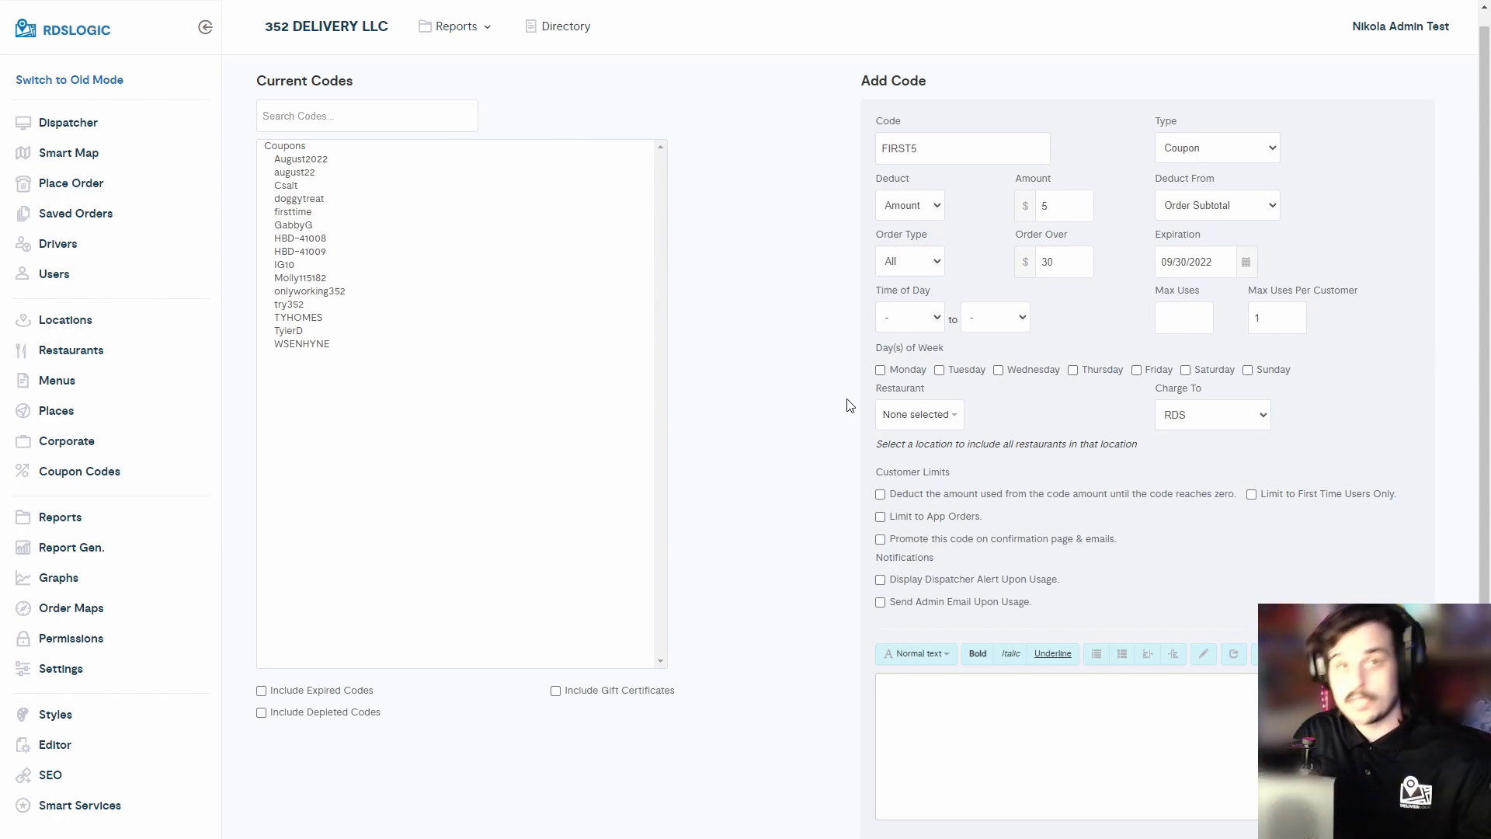
drag(1050, 205, 1039, 210)
click(1057, 207)
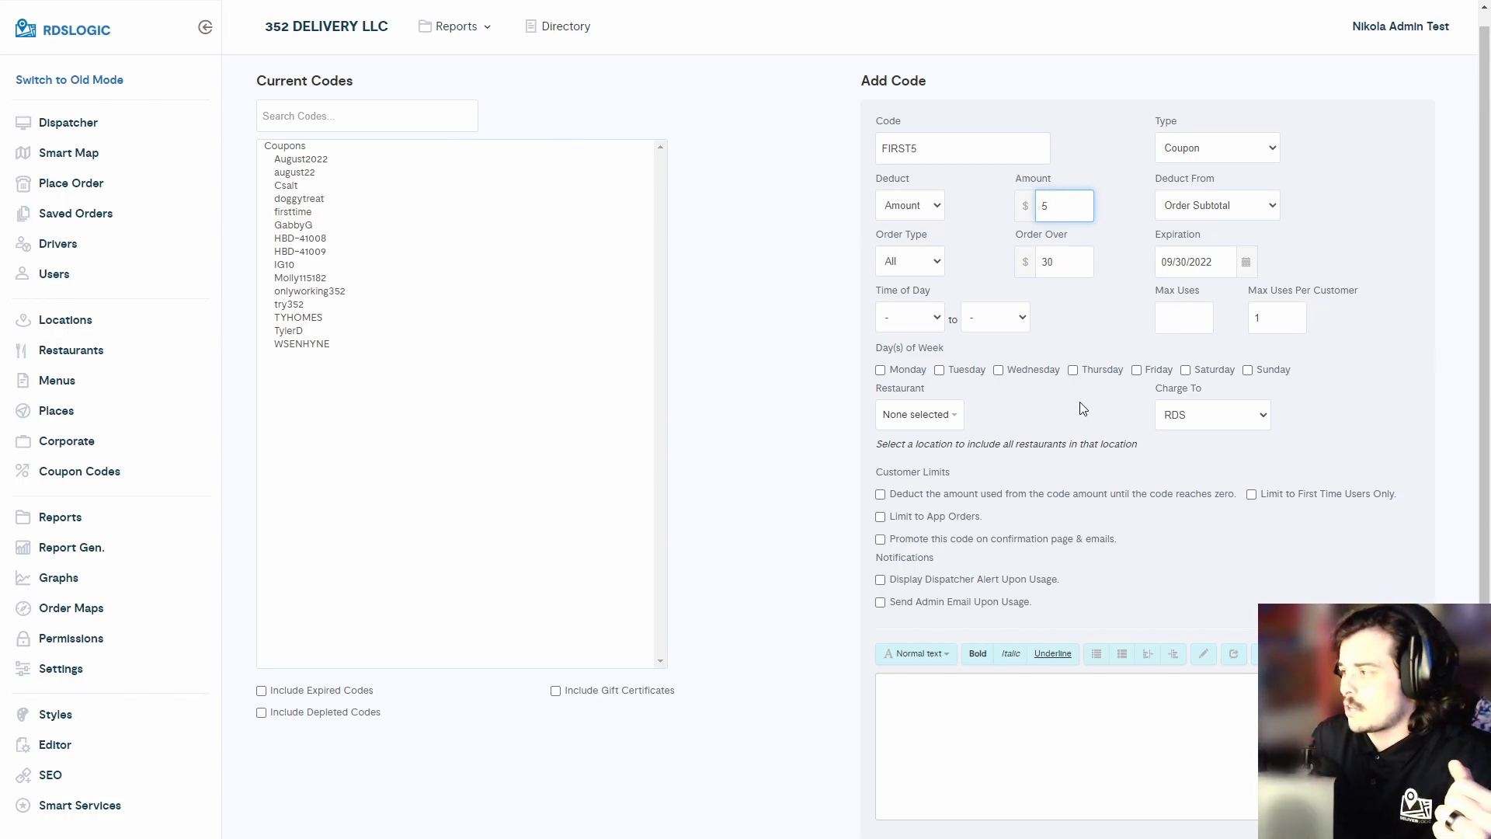
click(1196, 416)
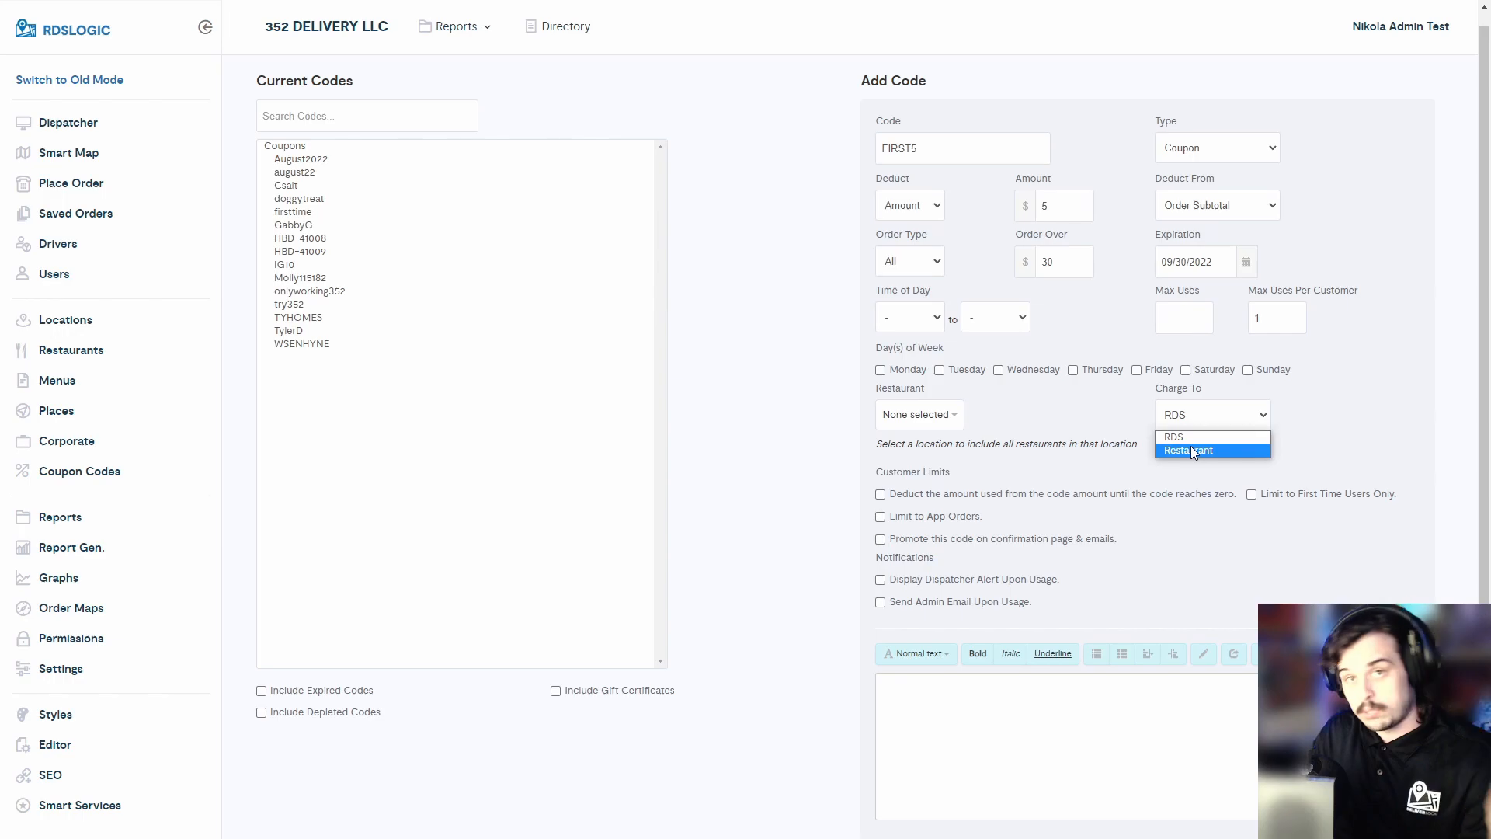
click(1113, 425)
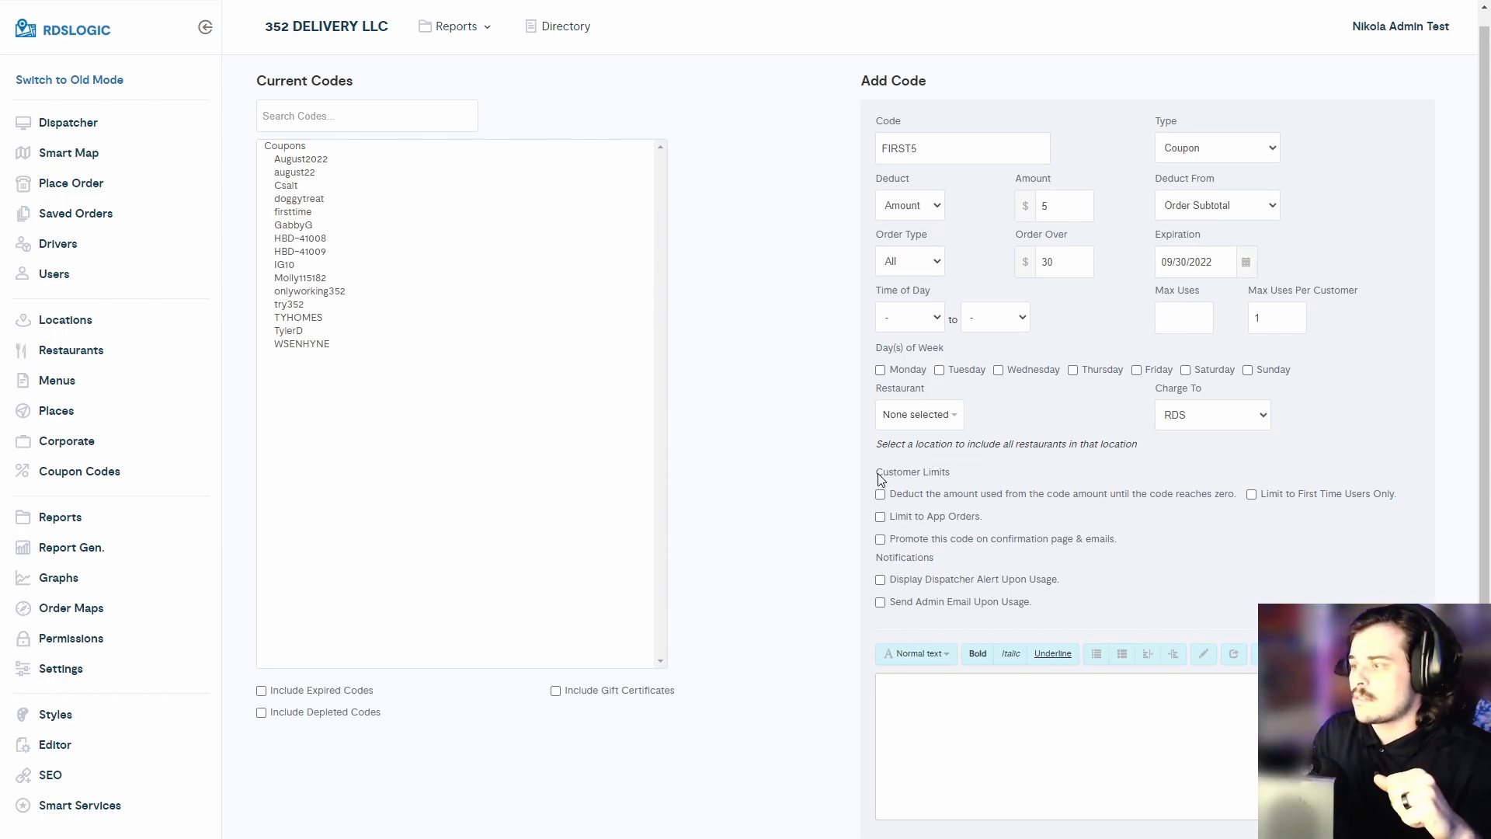
drag(876, 471, 952, 469)
click(952, 469)
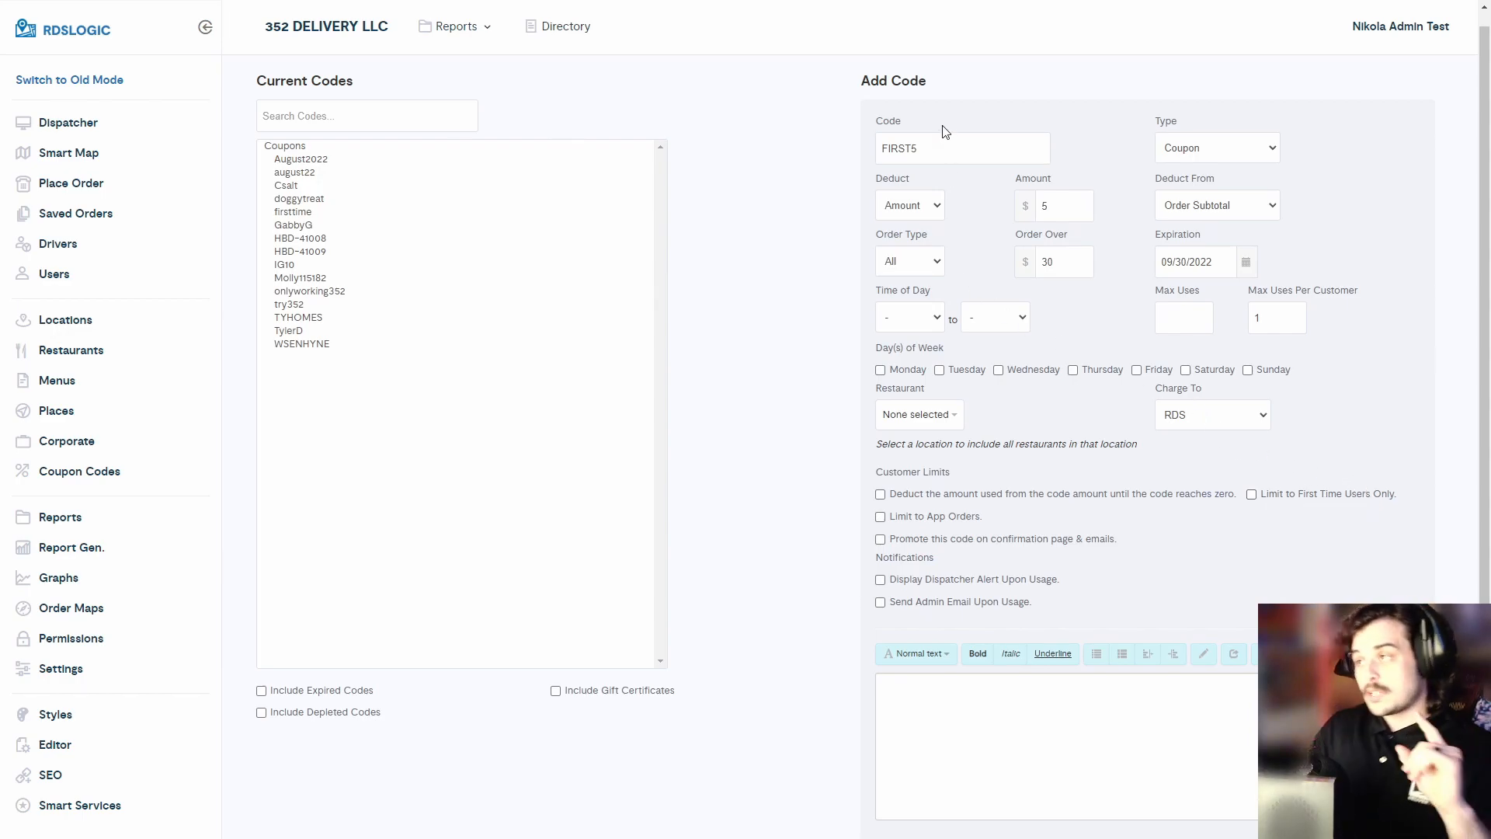
double_click(923, 144)
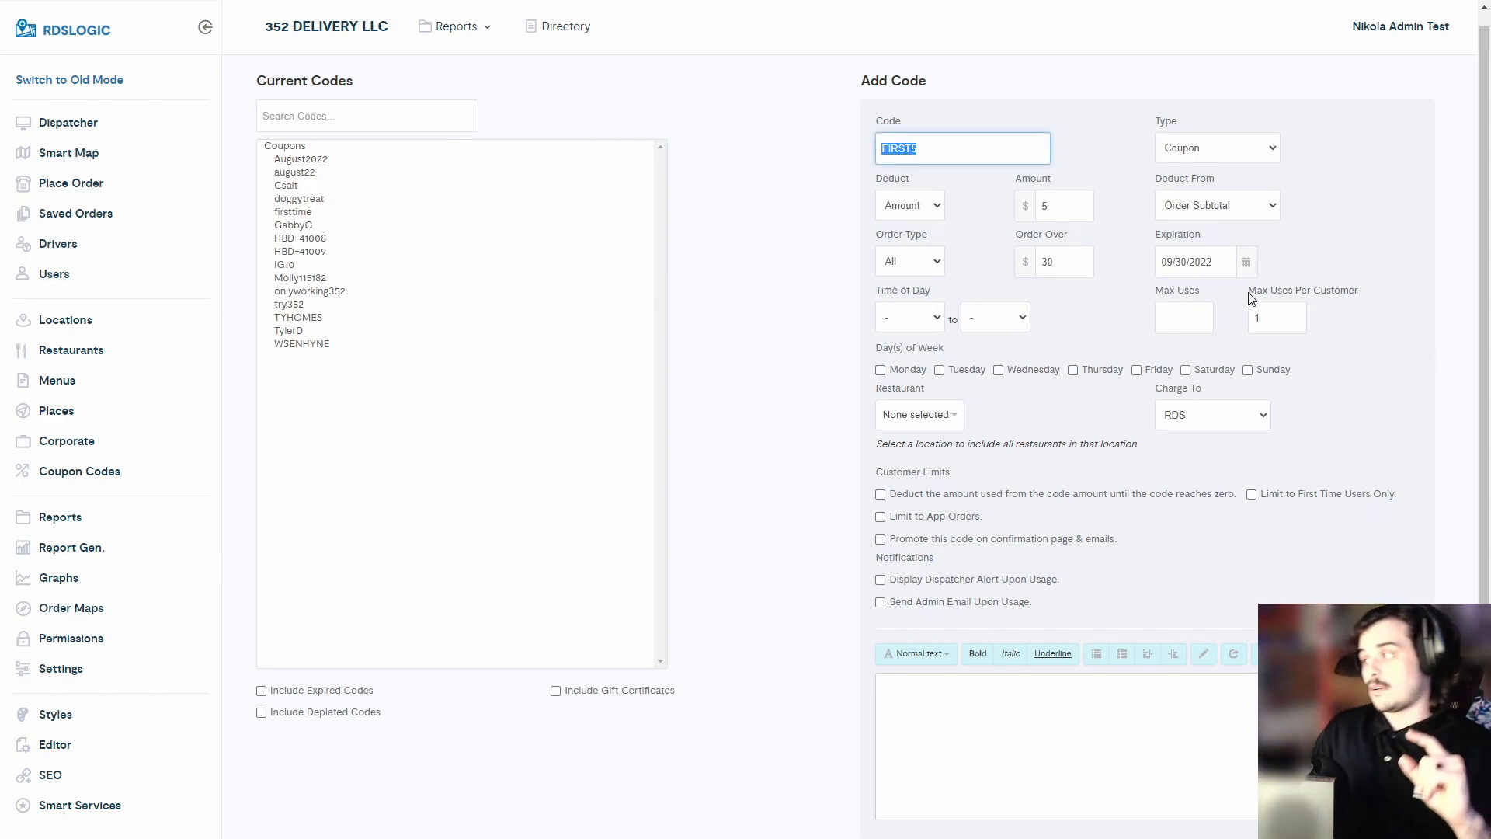
click(955, 160)
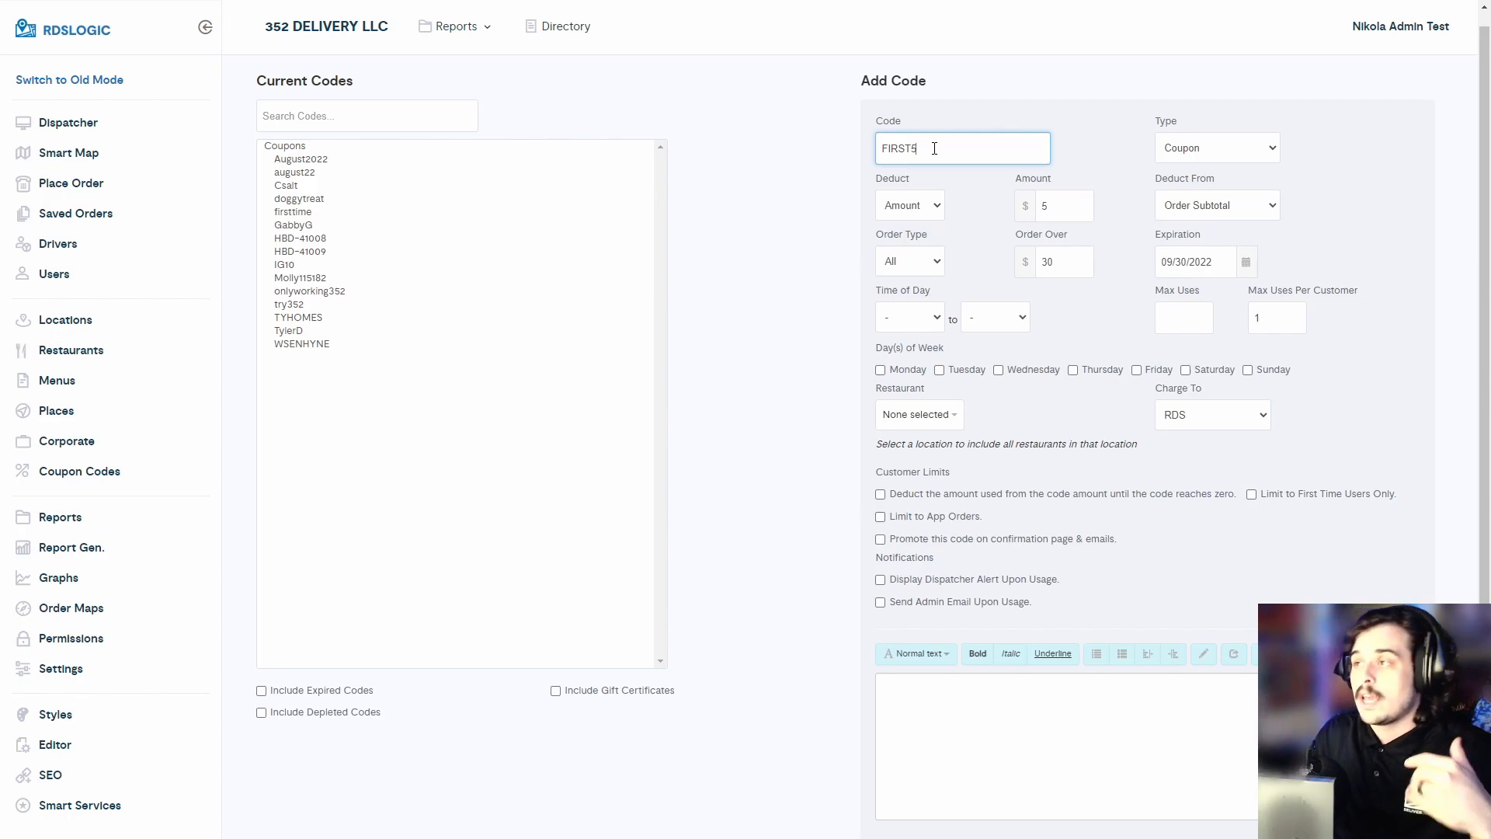
click(976, 104)
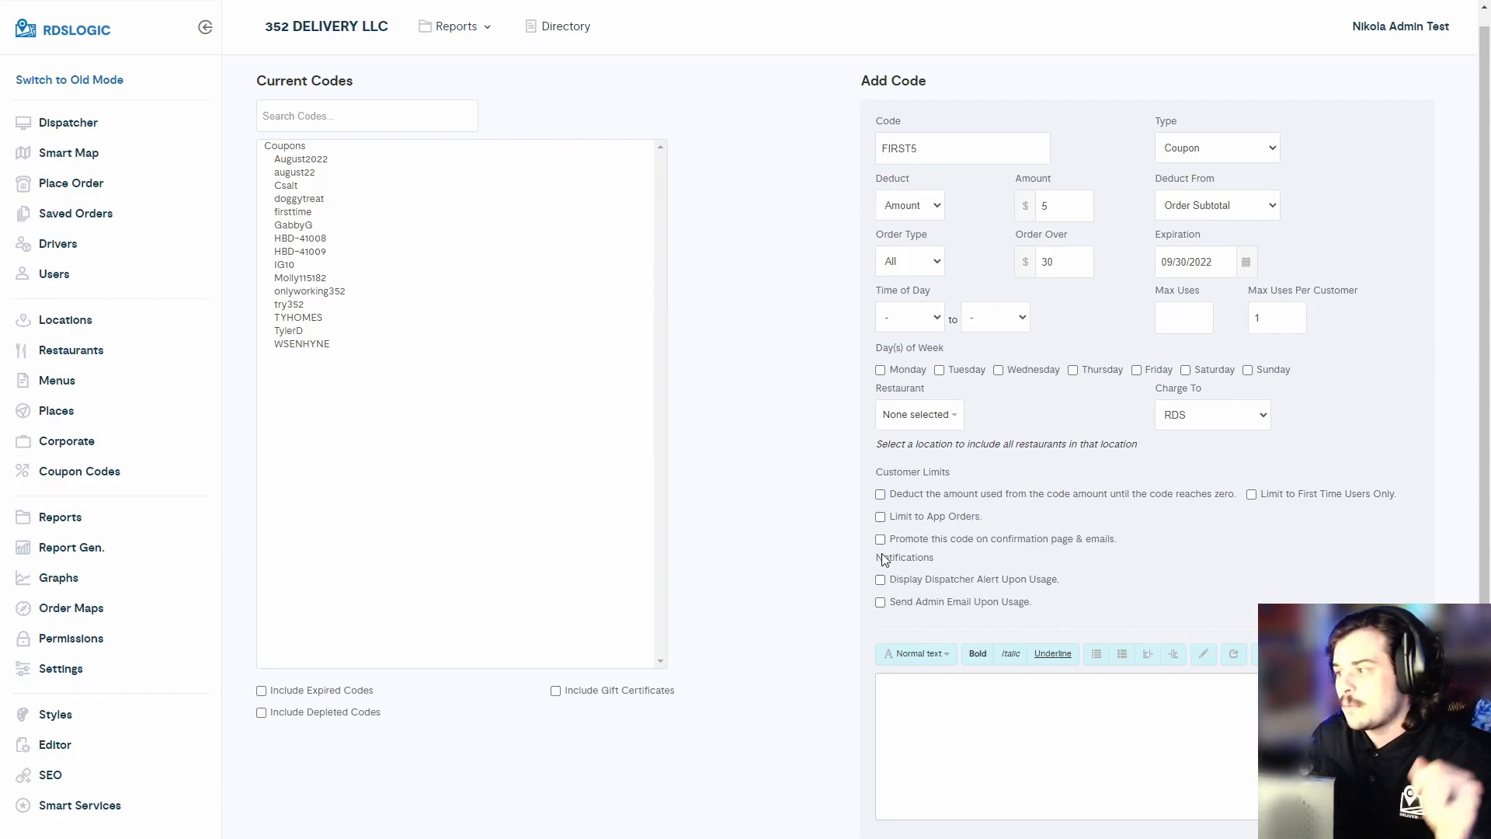
drag(896, 580, 1031, 591)
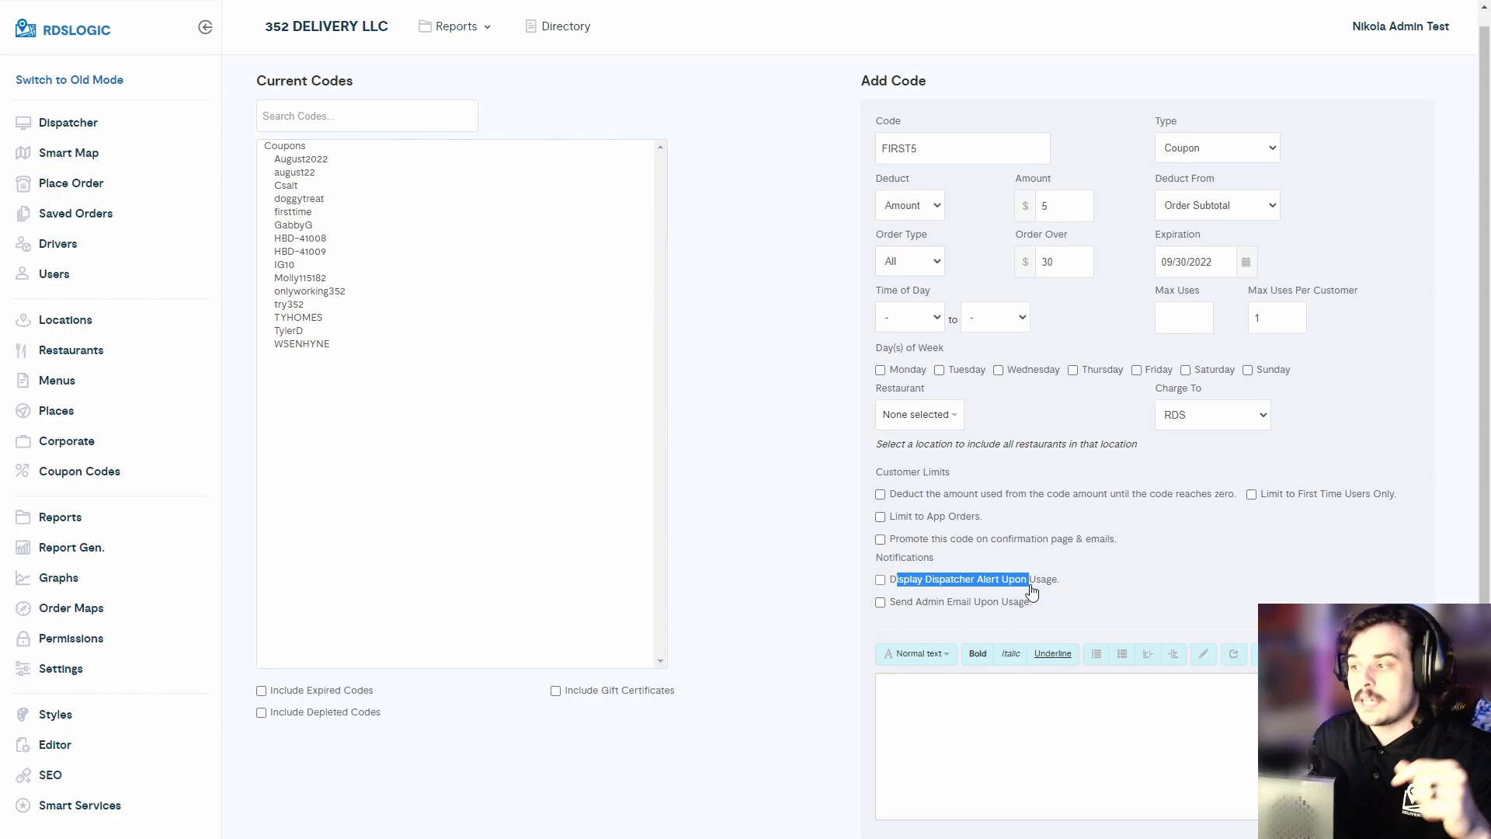
click(799, 578)
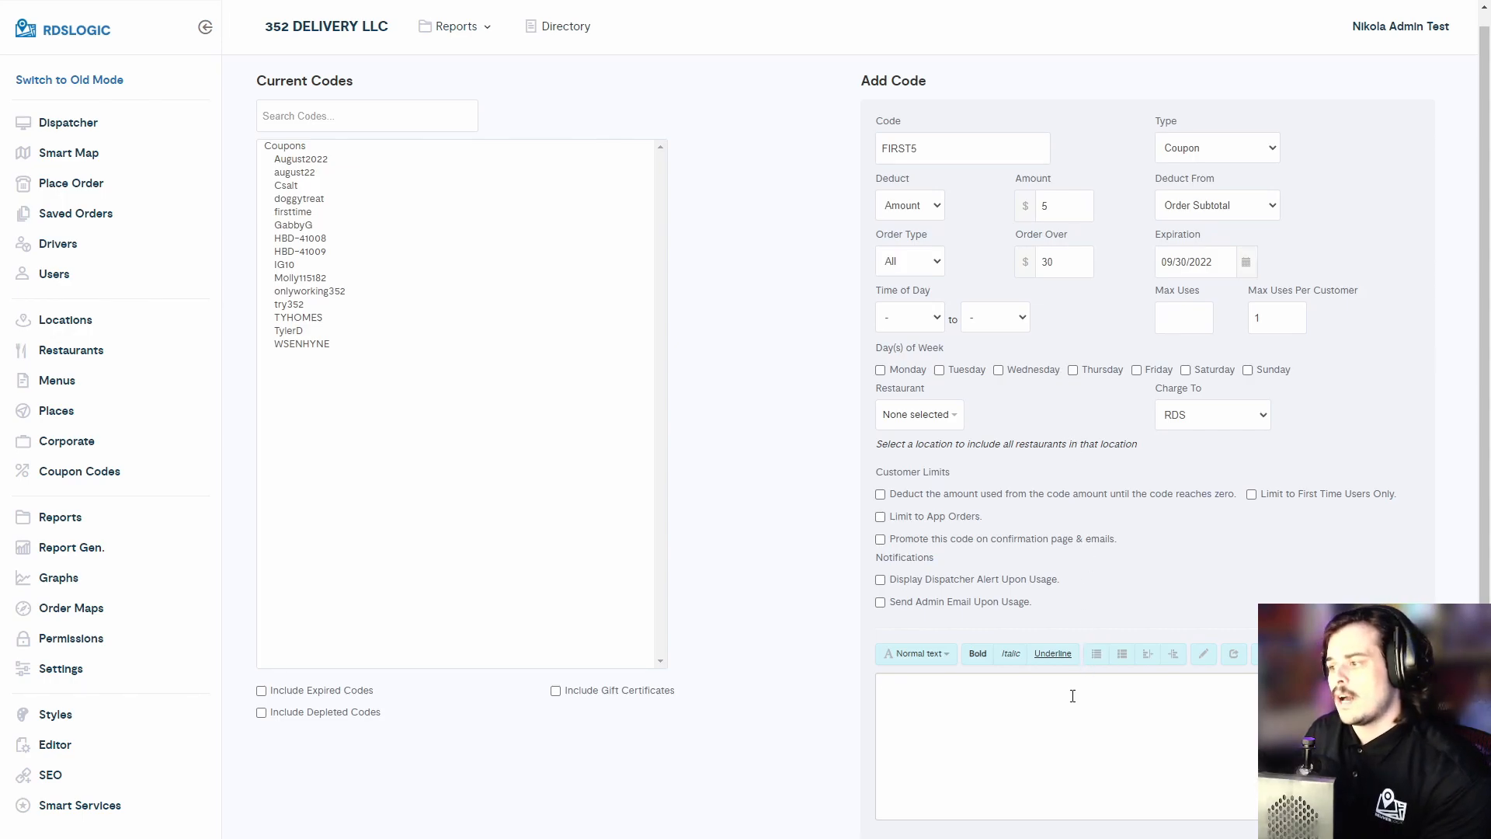
- Review the lower part of the Add Code form, including the Notes field and Add button
scroll(1095, 547, down, 2)
click(1288, 570)
scroll(1214, 561, up, 2)
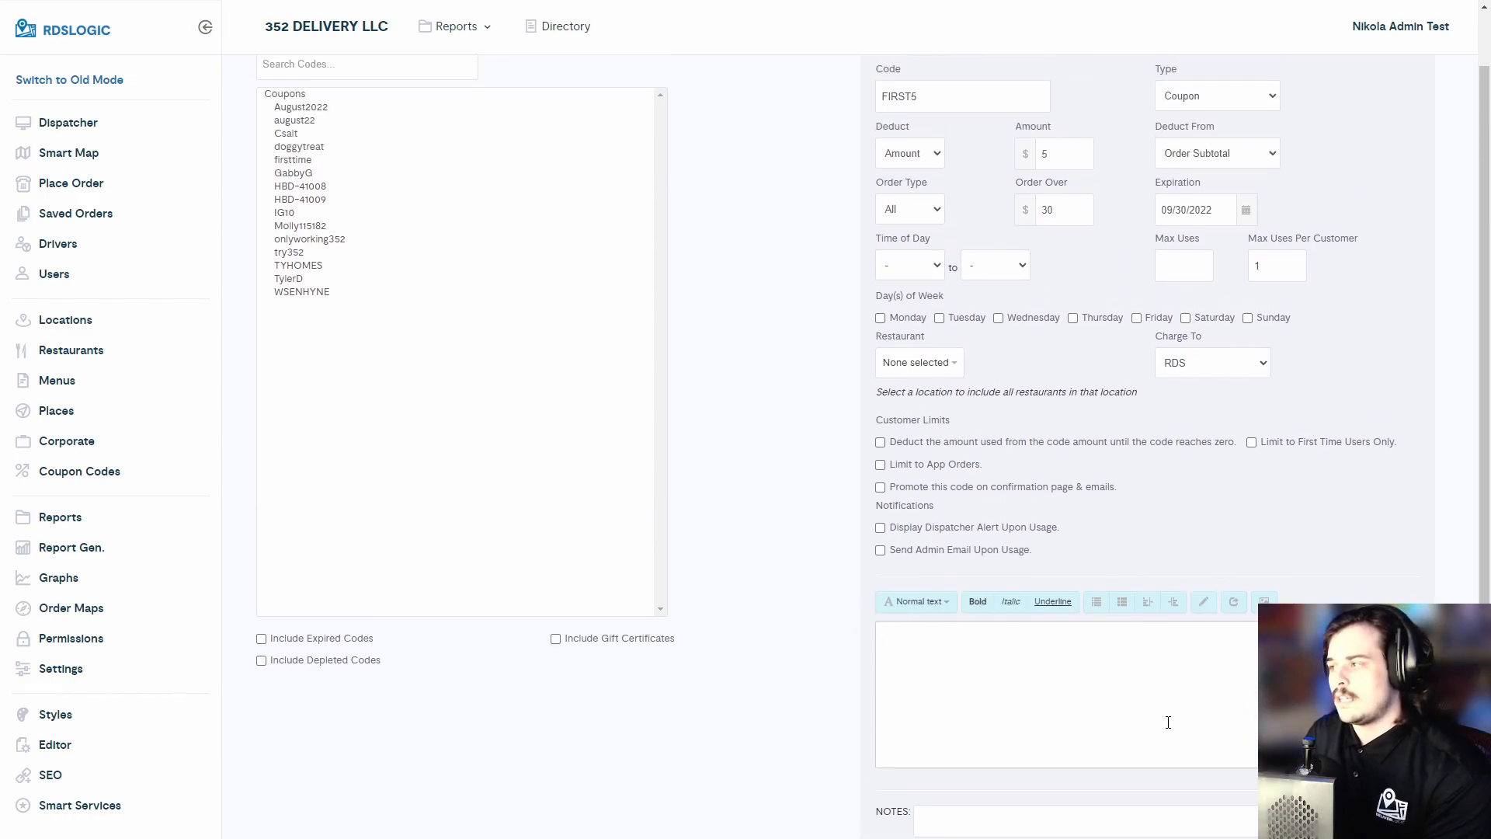
scroll(1158, 654, down, 2)
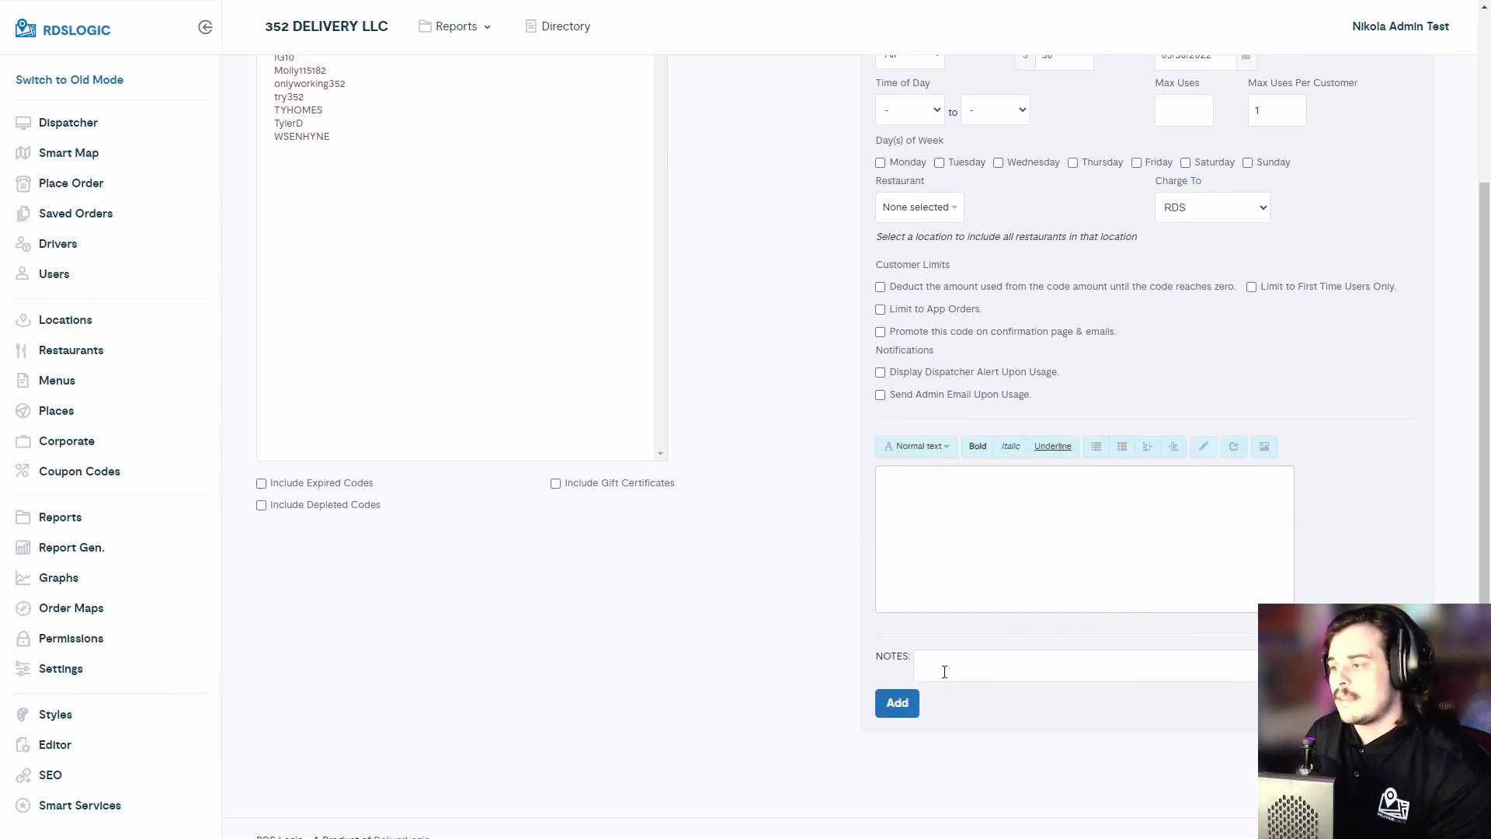
scroll(1110, 651, up, 2)
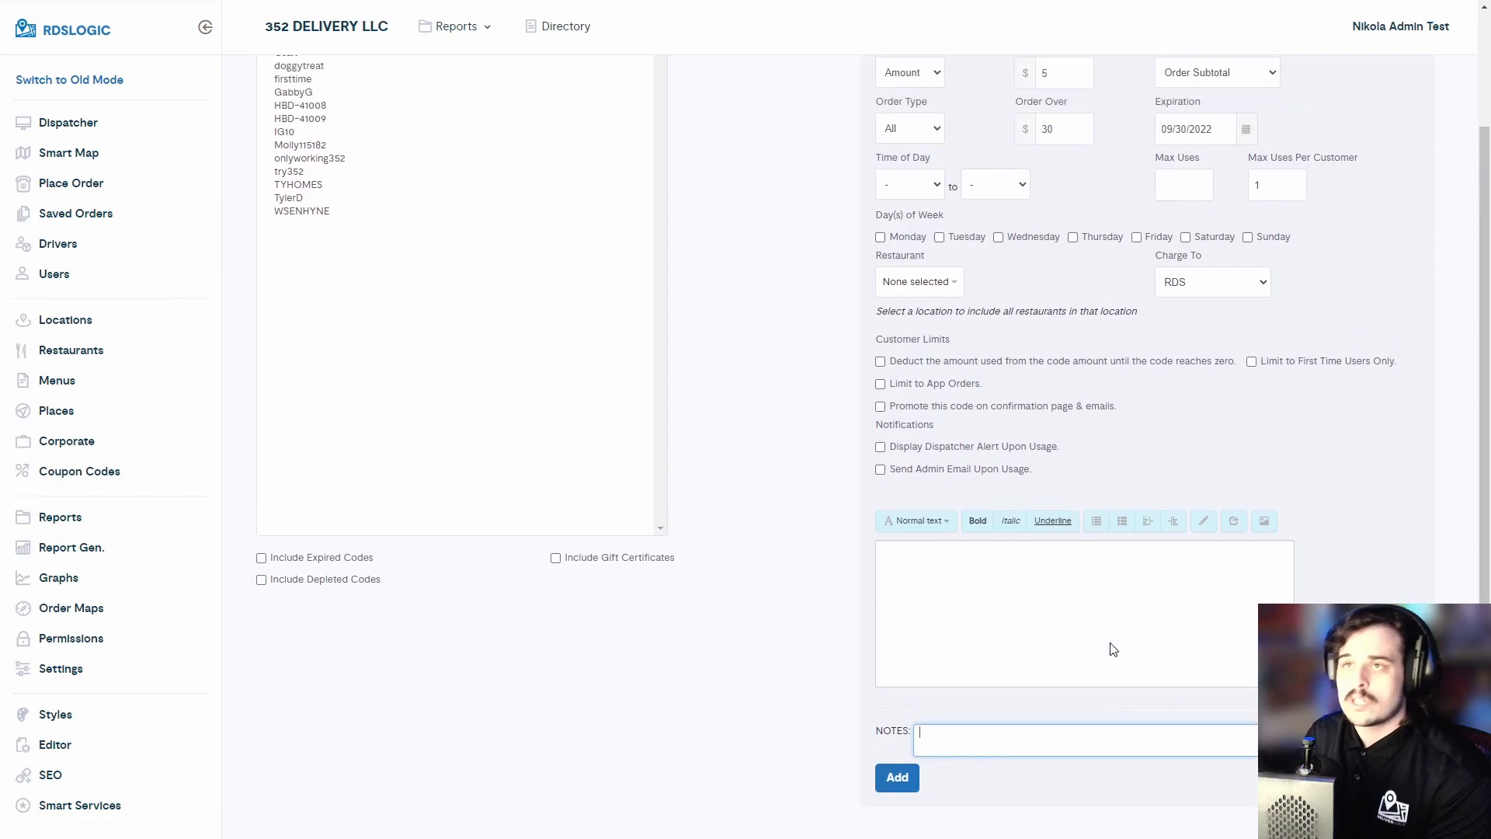
scroll(1025, 648, up, 2)
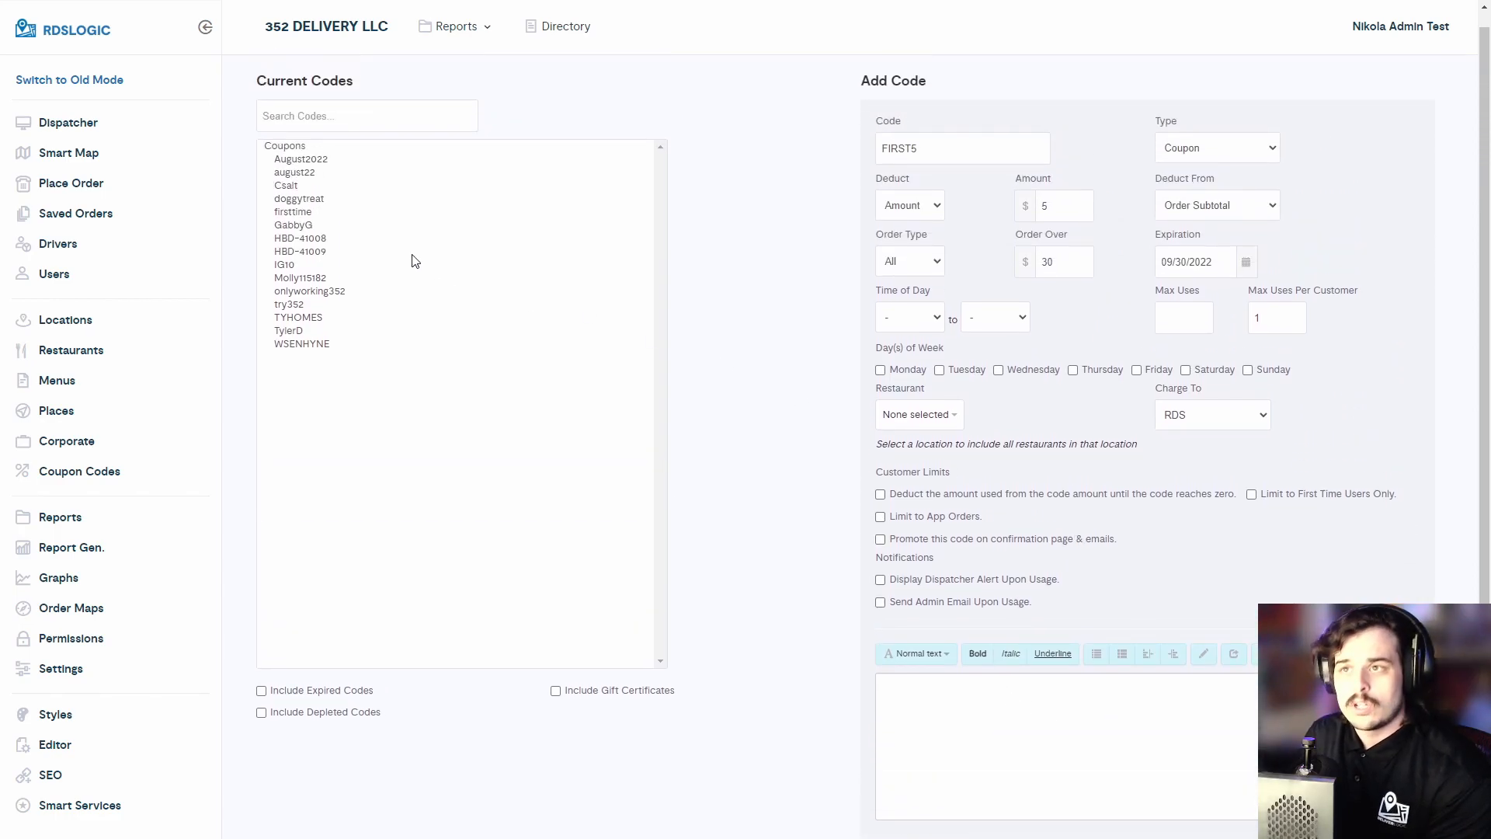
- Open the existing August2022 coupon for editing and scroll down to its Code Activity log
click(322, 160)
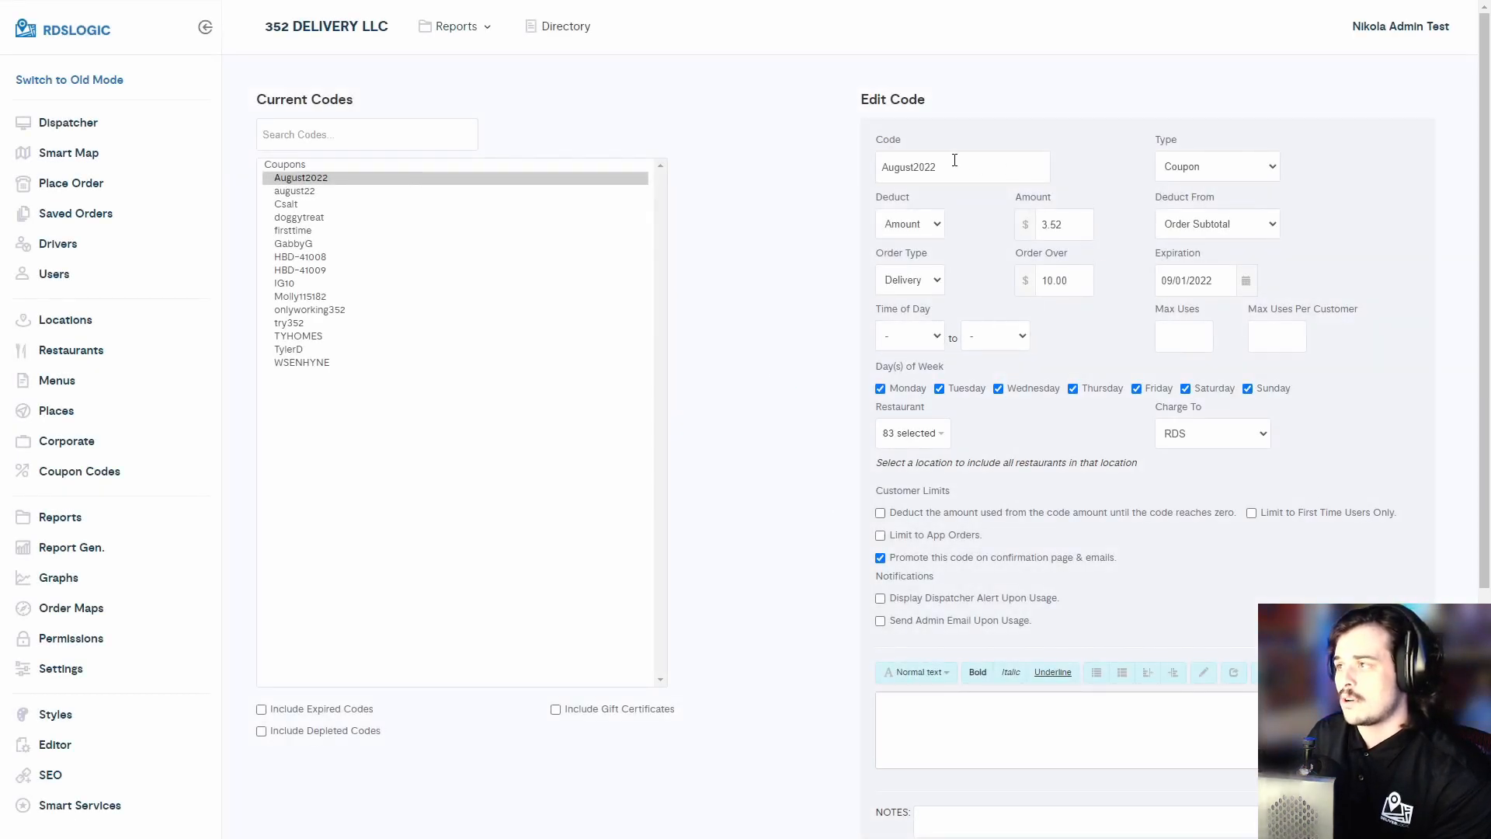
scroll(1091, 574, down, 3)
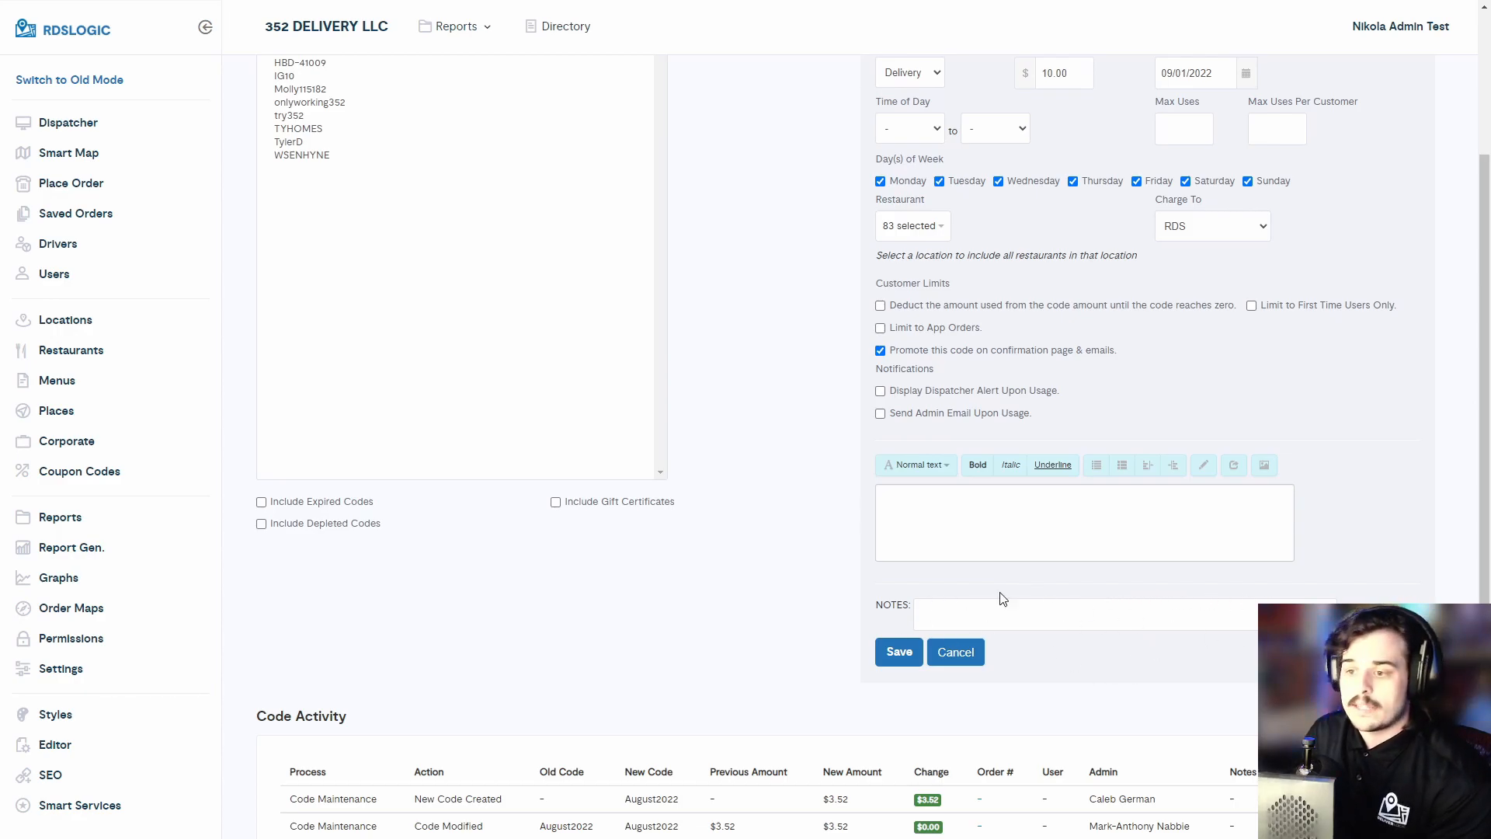
scroll(753, 393, down, 2)
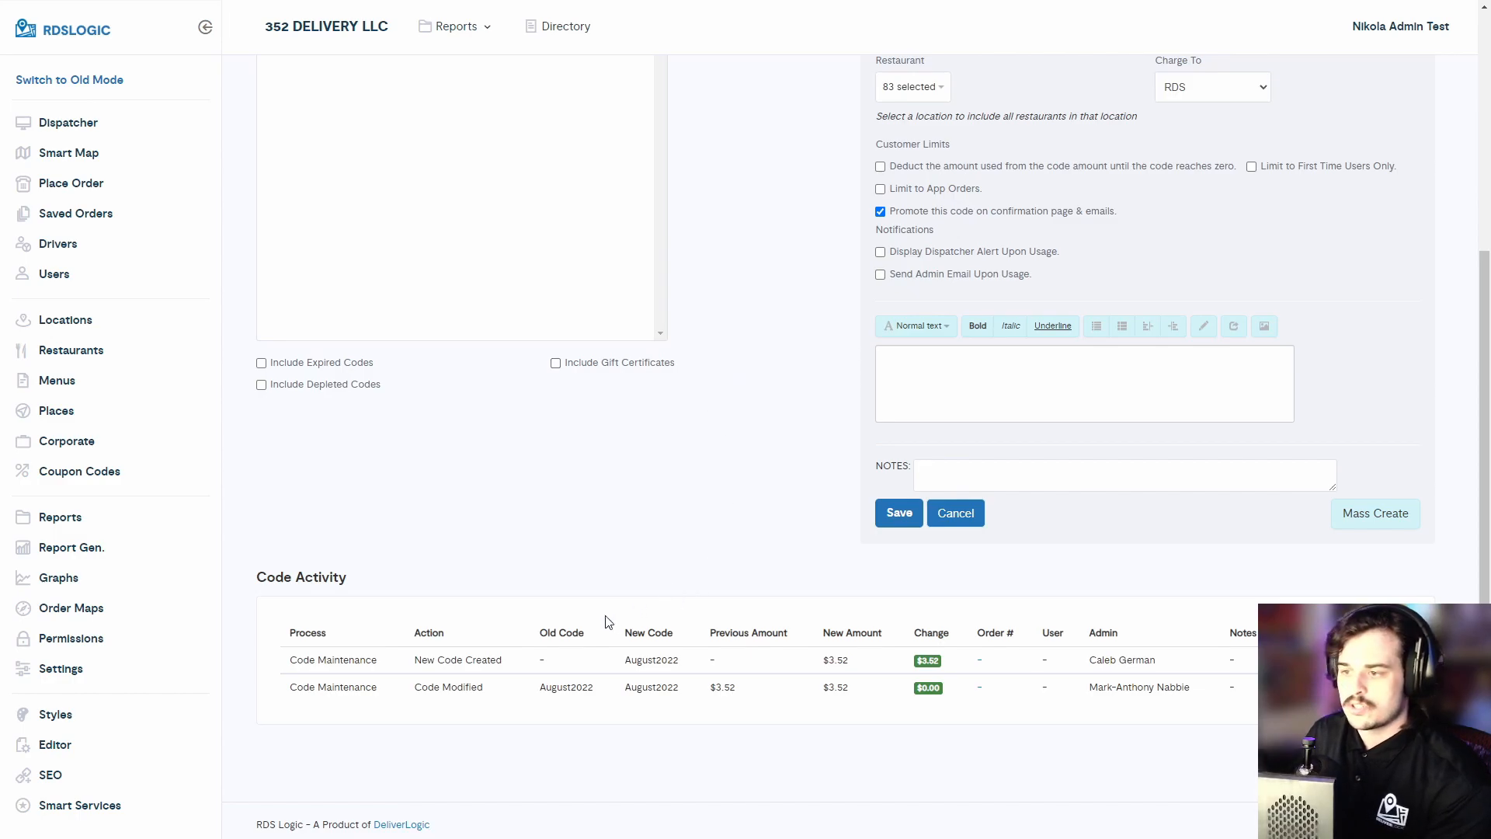
- Examine the August2022 Code Activity entries showing who created and modified the code
drag(264, 578, 347, 578)
click(342, 581)
drag(279, 625, 492, 656)
click(376, 645)
click(743, 657)
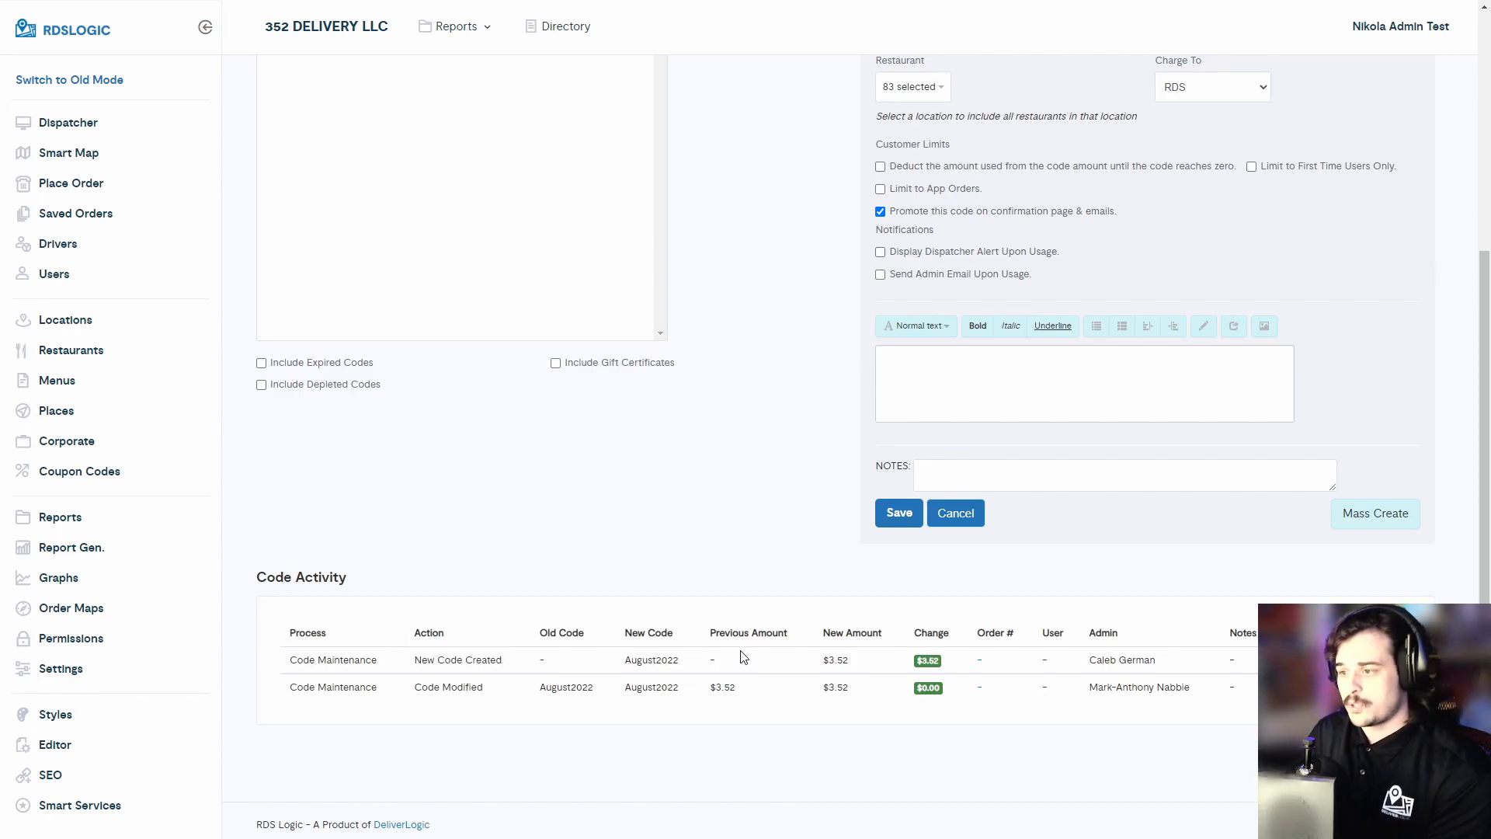
drag(852, 666, 632, 682)
click(533, 636)
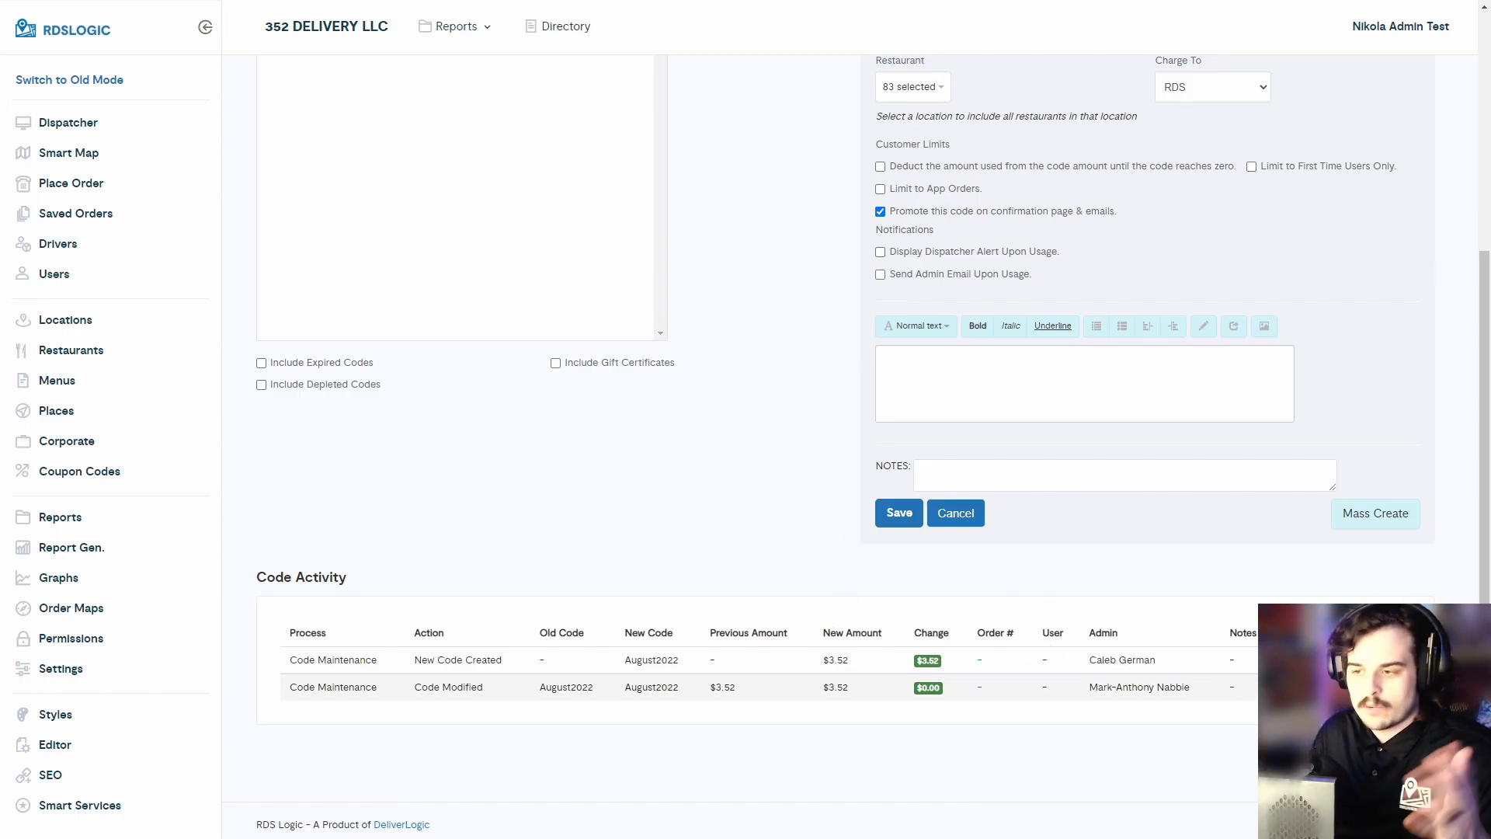
drag(288, 636, 344, 657)
click(296, 650)
click(301, 654)
click(344, 657)
- Try entering 500 as Max Uses on the August2022 coupon, then clear the field
scroll(446, 559, up, 3)
scroll(446, 559, up, 1)
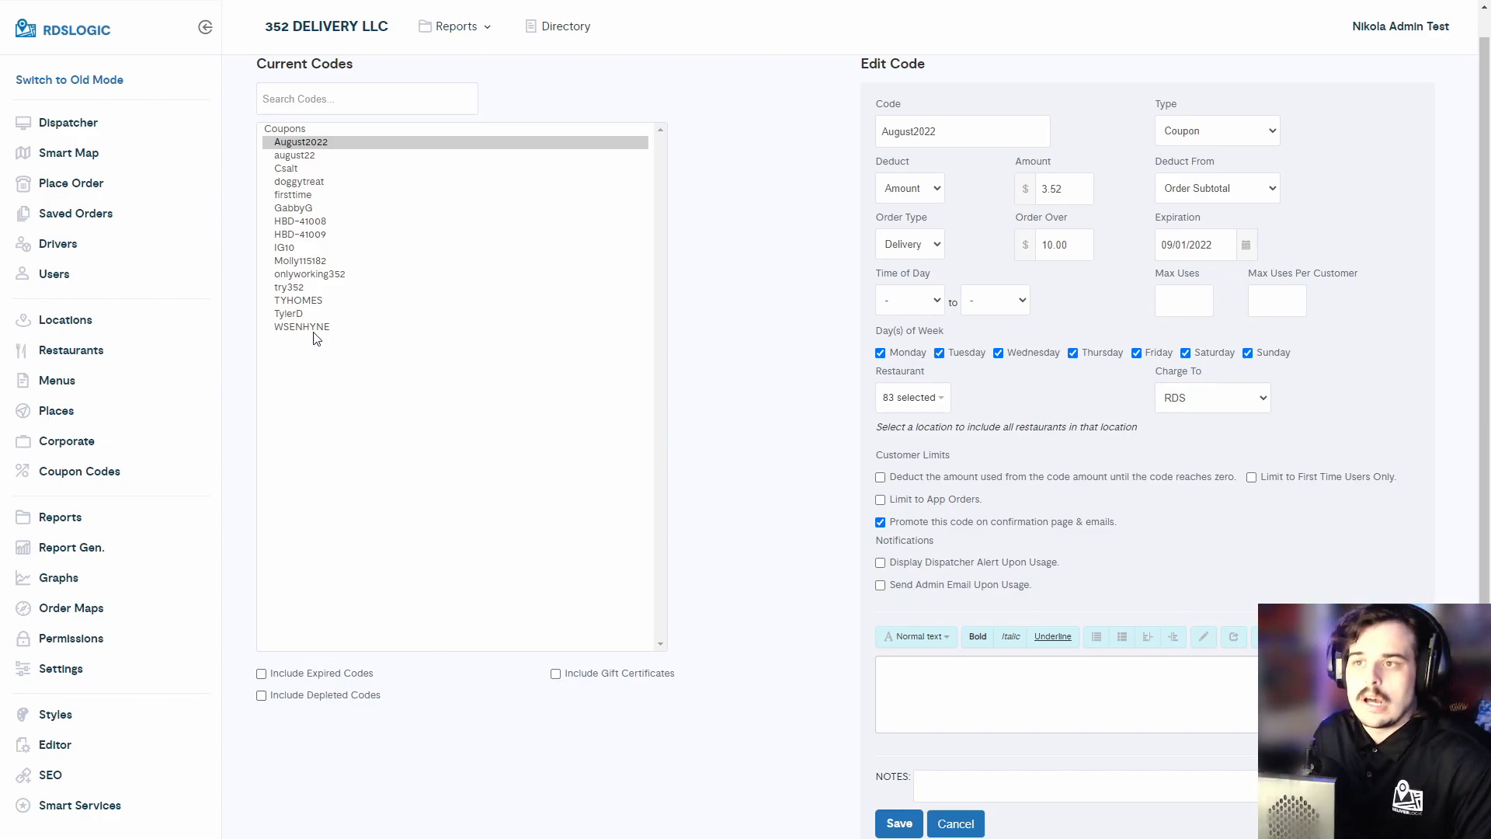
click(1175, 312)
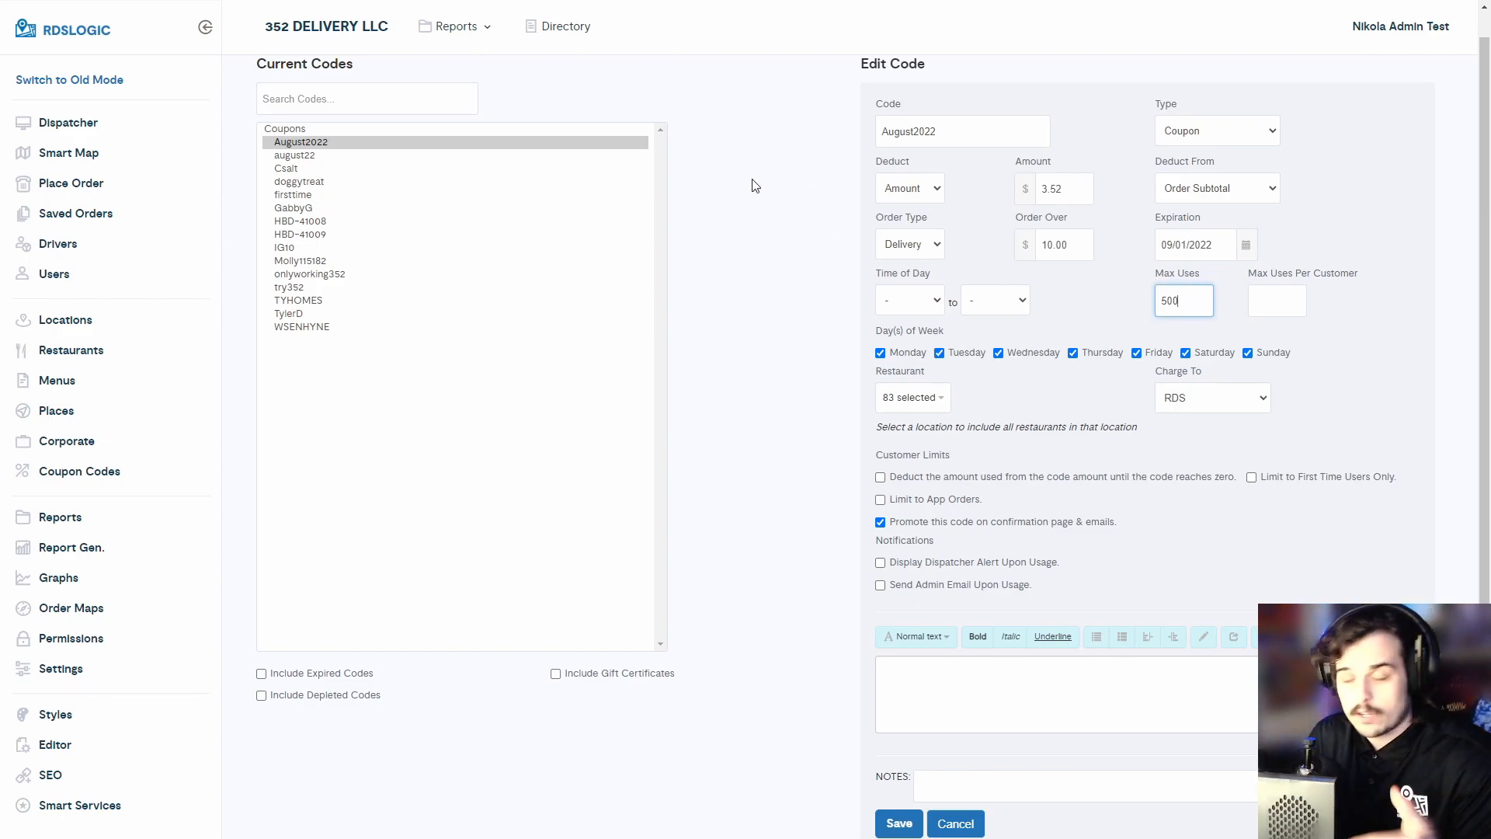
double_click(1177, 298)
key(BackSpace)
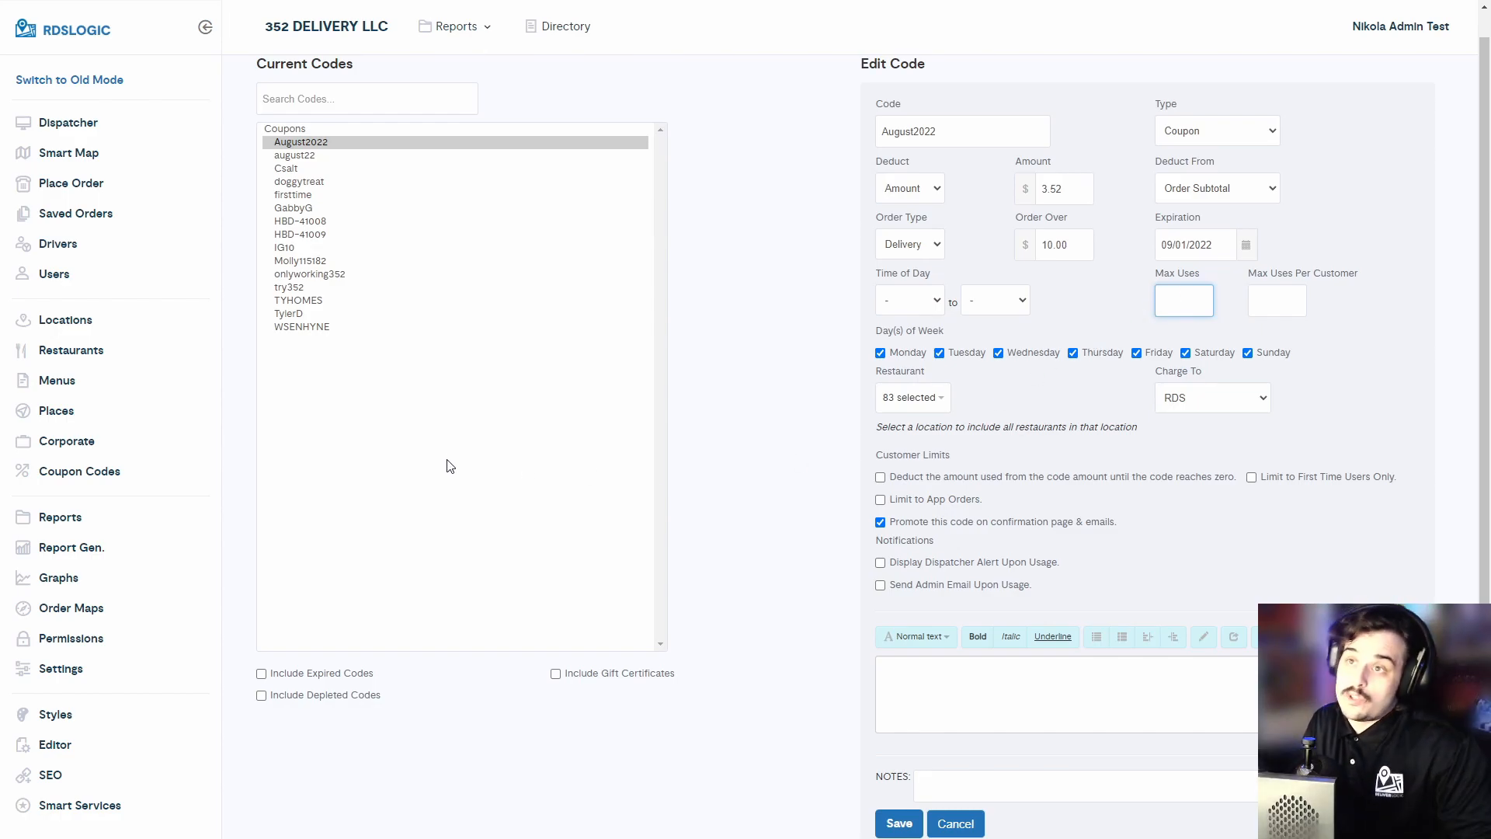
click(708, 289)
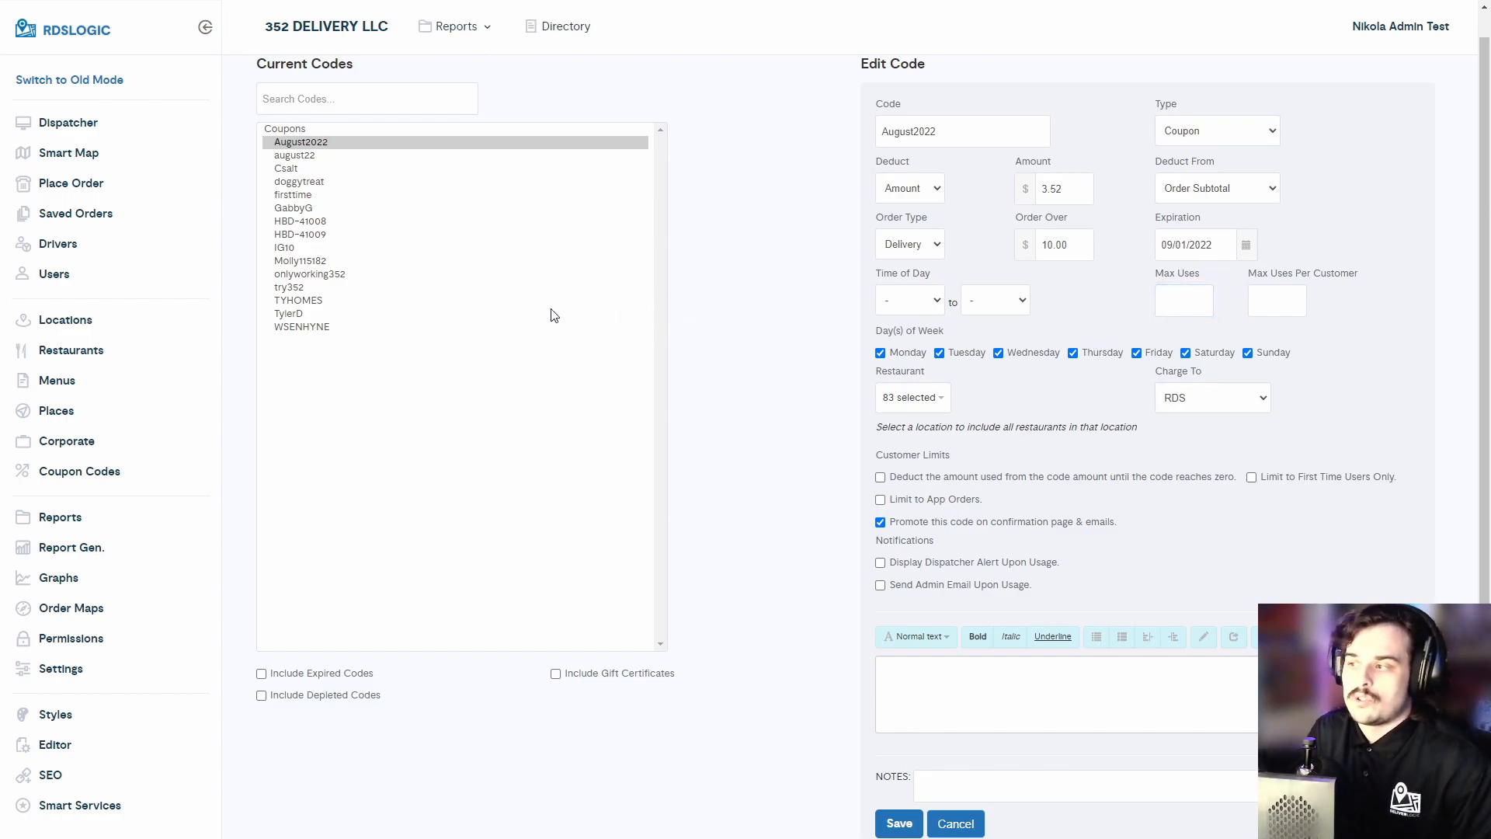
- Try searching the current codes list for 50 and for OFF, clearing the search each time
scroll(689, 293, down, 3)
scroll(766, 293, up, 3)
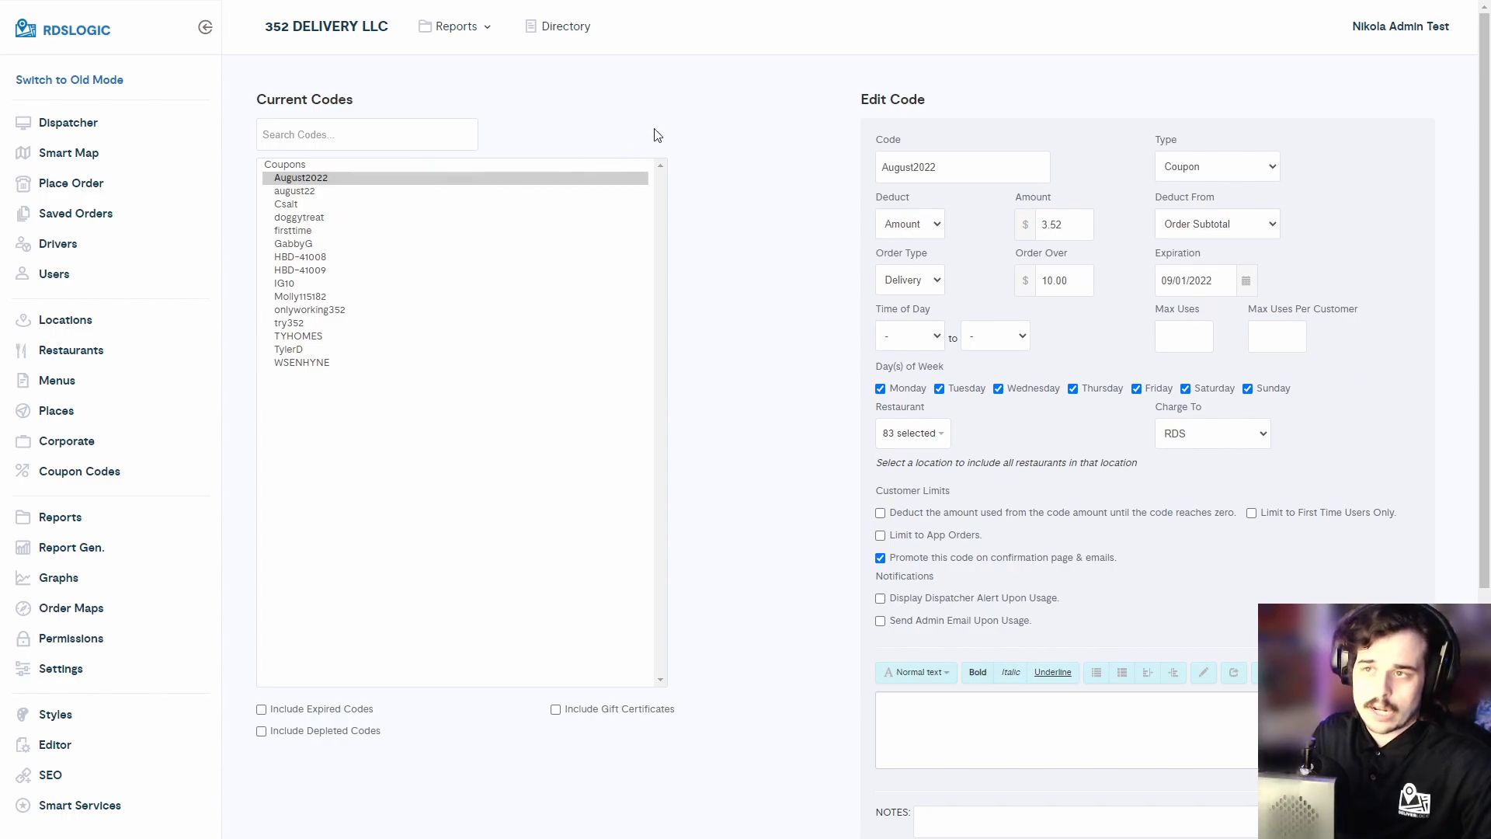
click(433, 138)
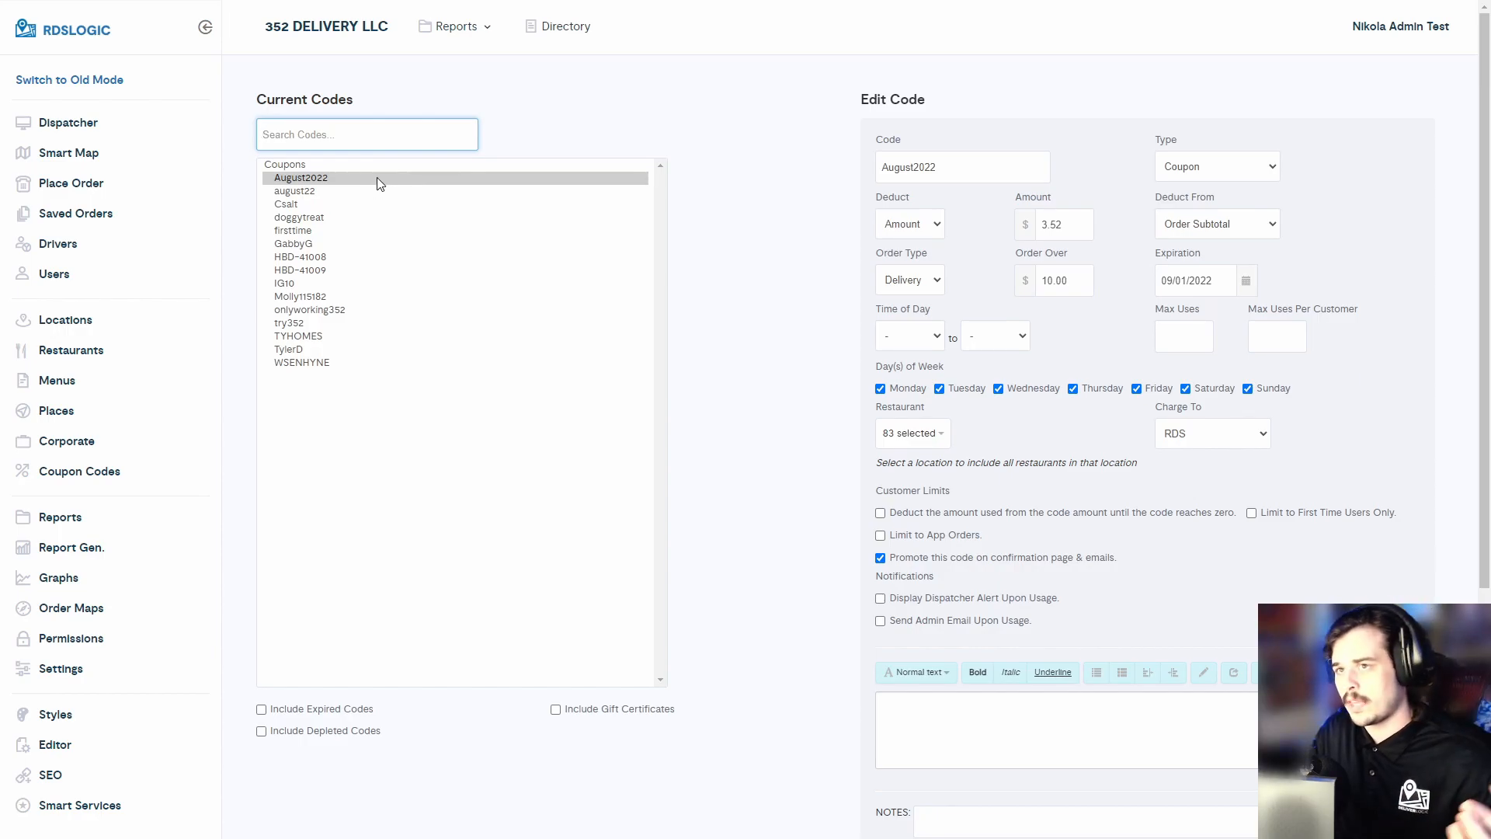
text(50)
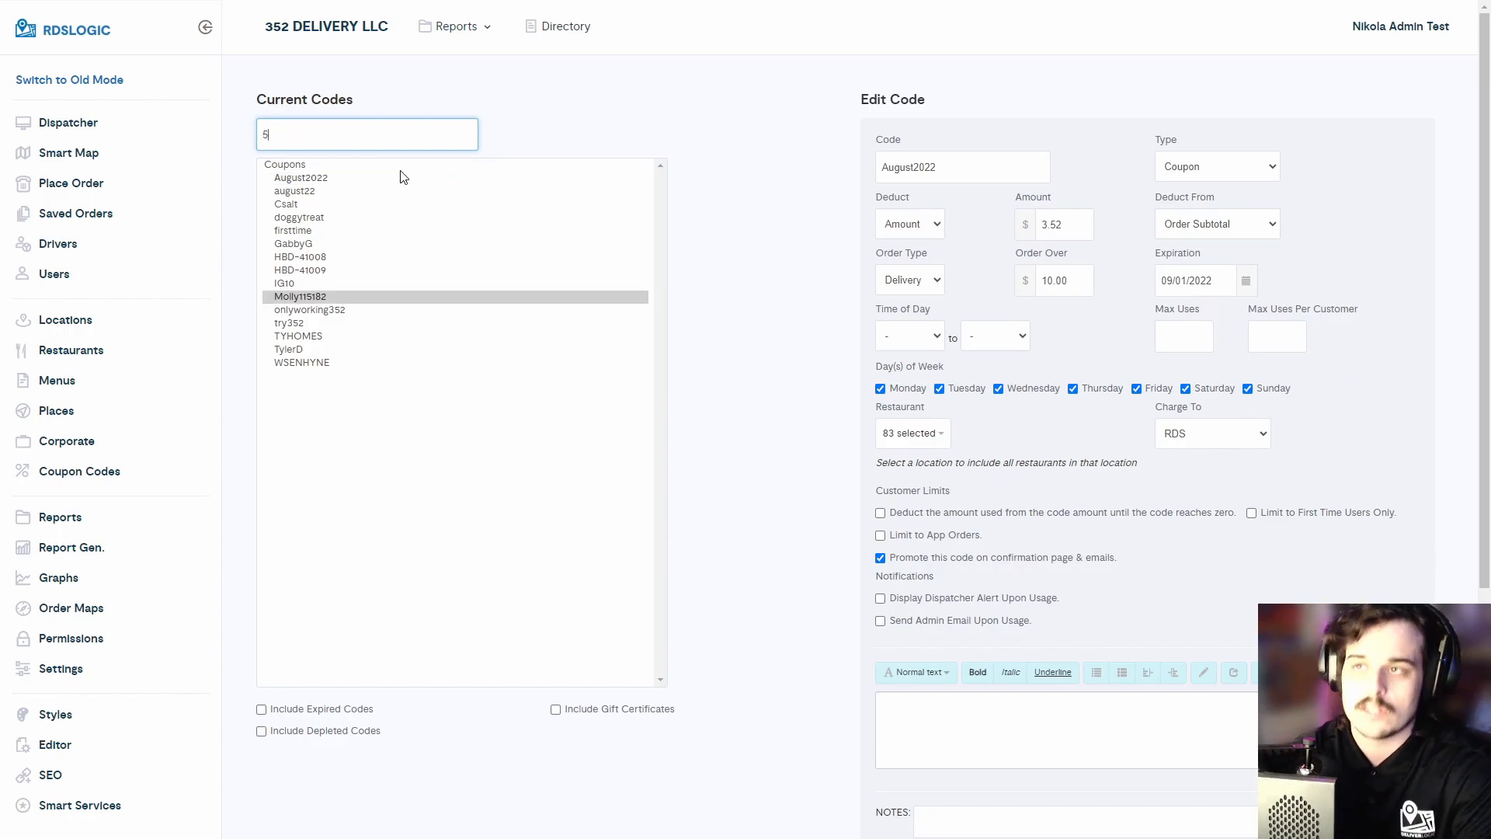
key(BackSpace)
key(BackSpace)
key(BackSpace)
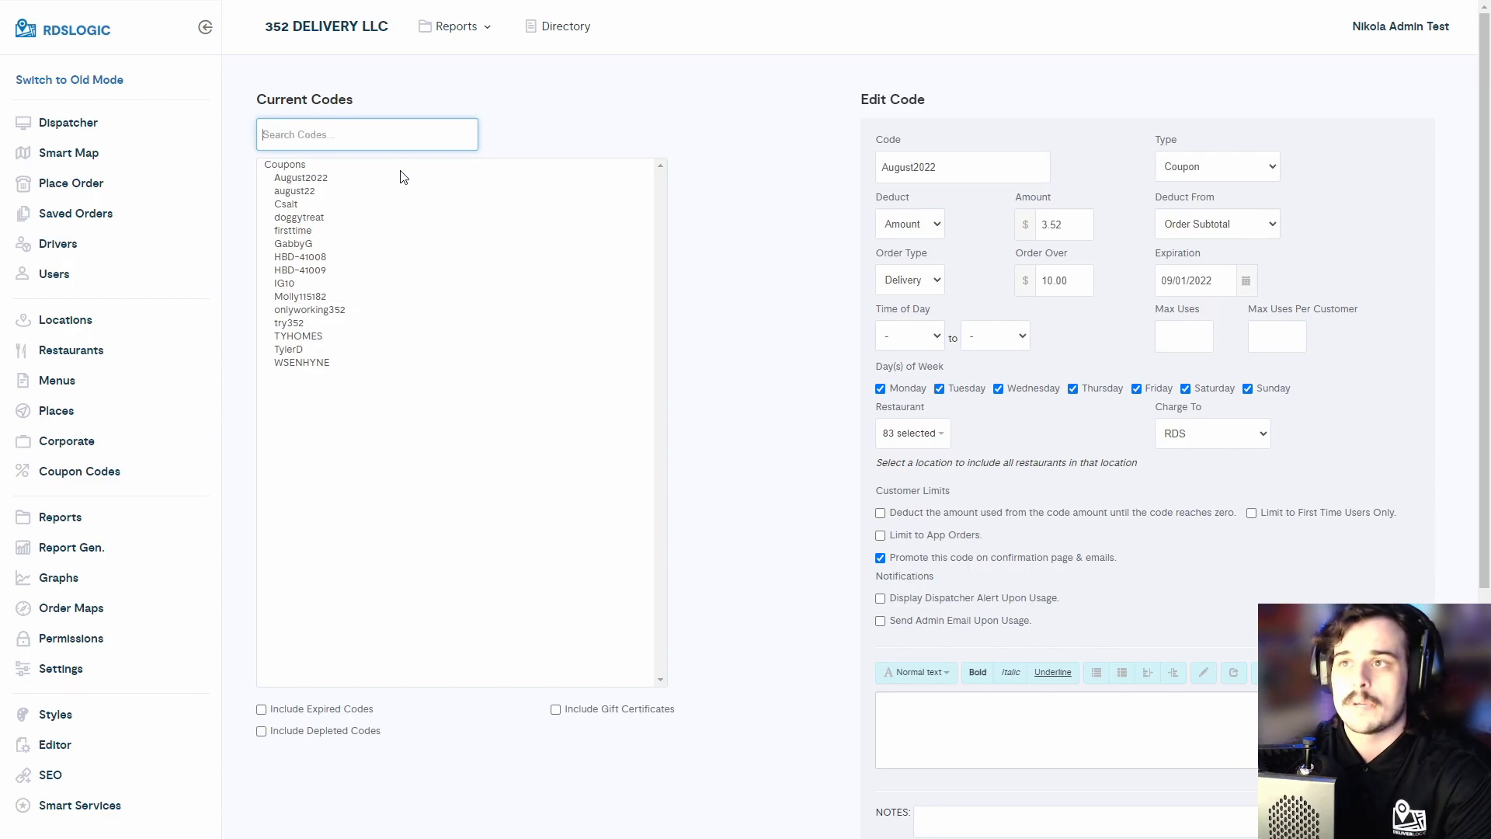
text(OFF)
key(BackSpace)
key(BackSpace)
key(BackSpace)
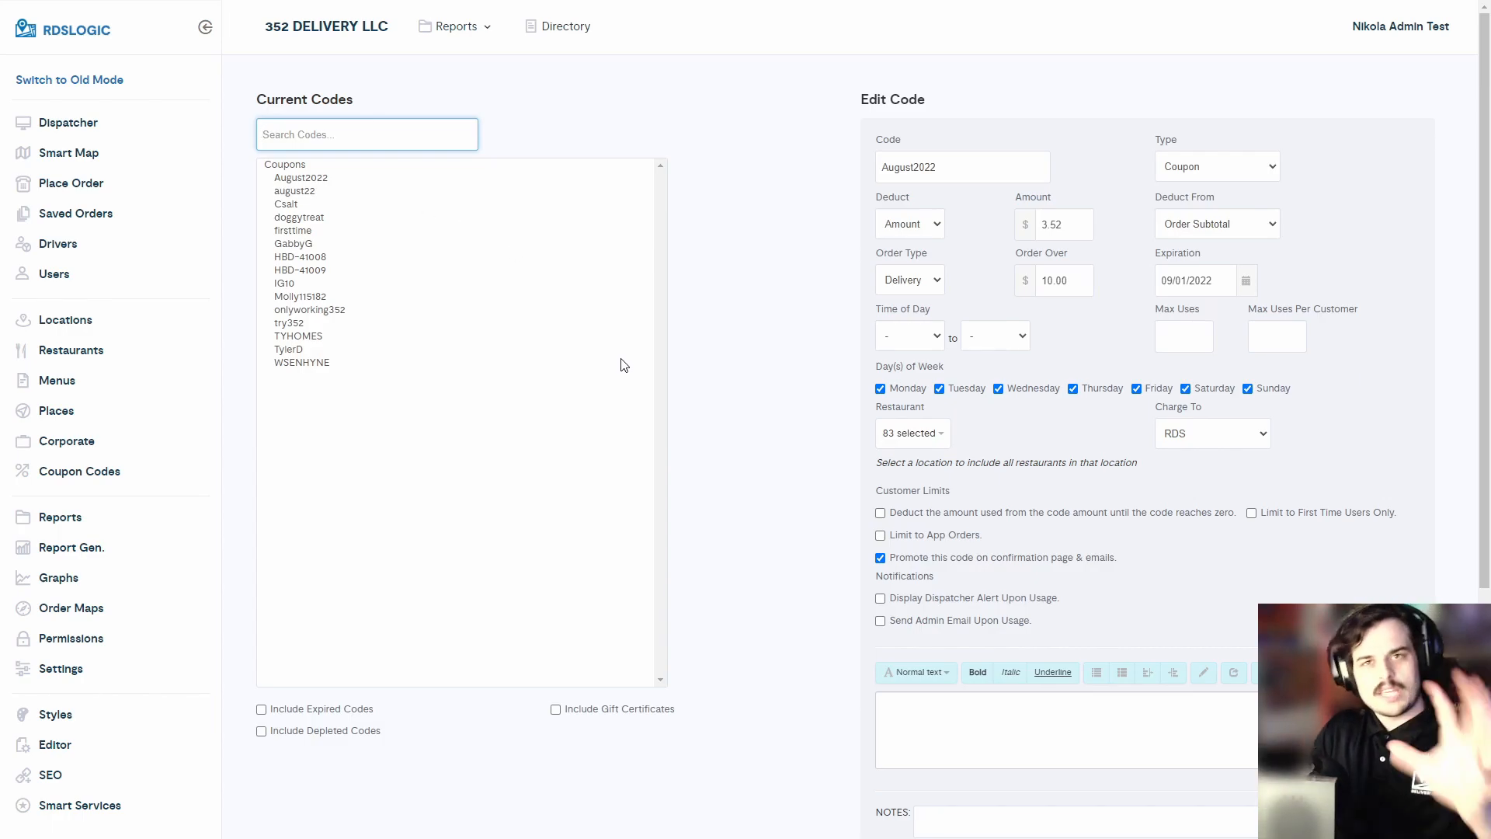
- Examine the Max Uses Per Customer setting on the August2022 coupon
click(739, 366)
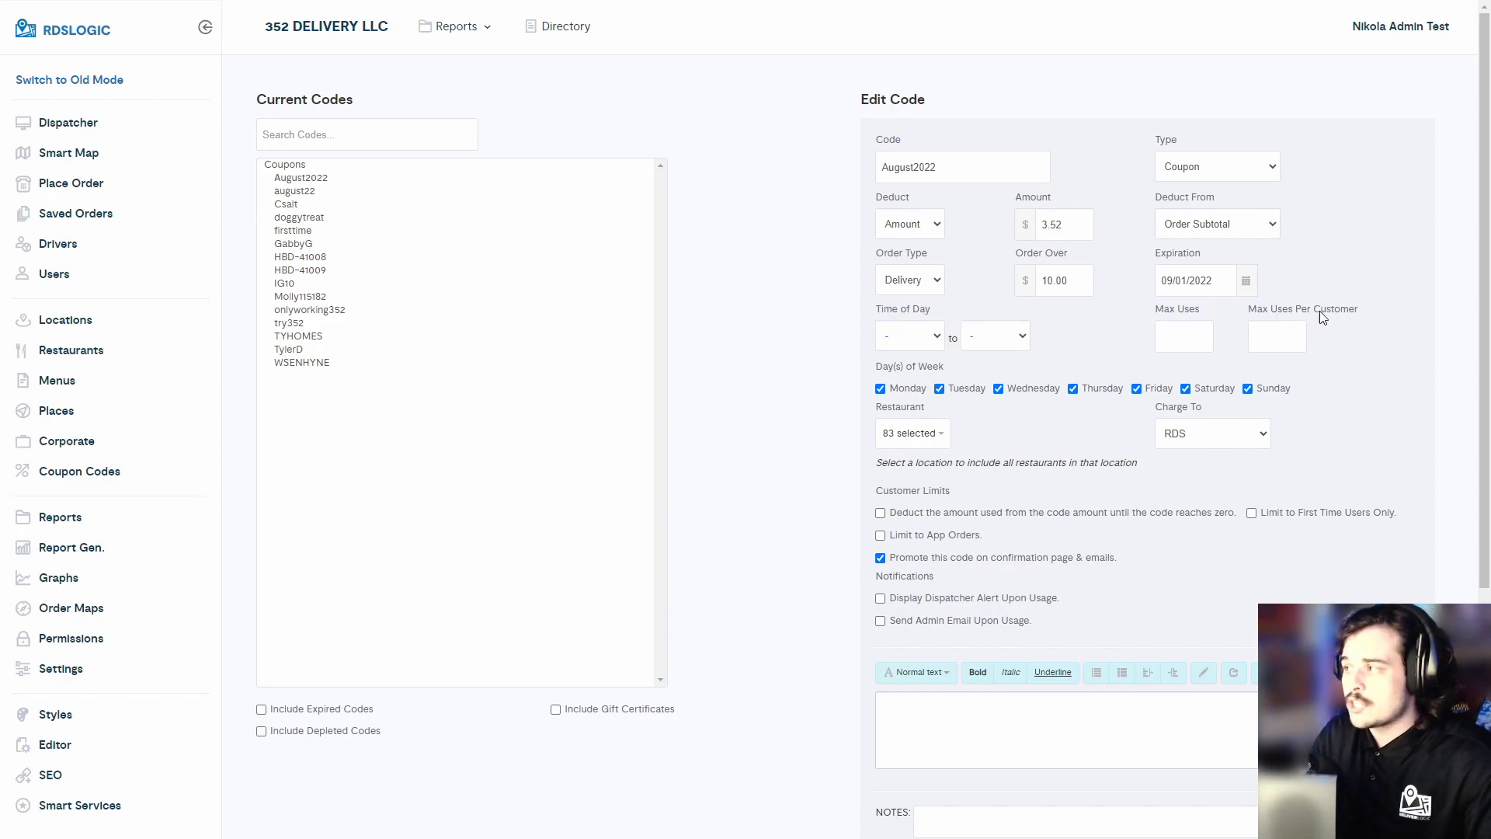
drag(1252, 311, 1354, 312)
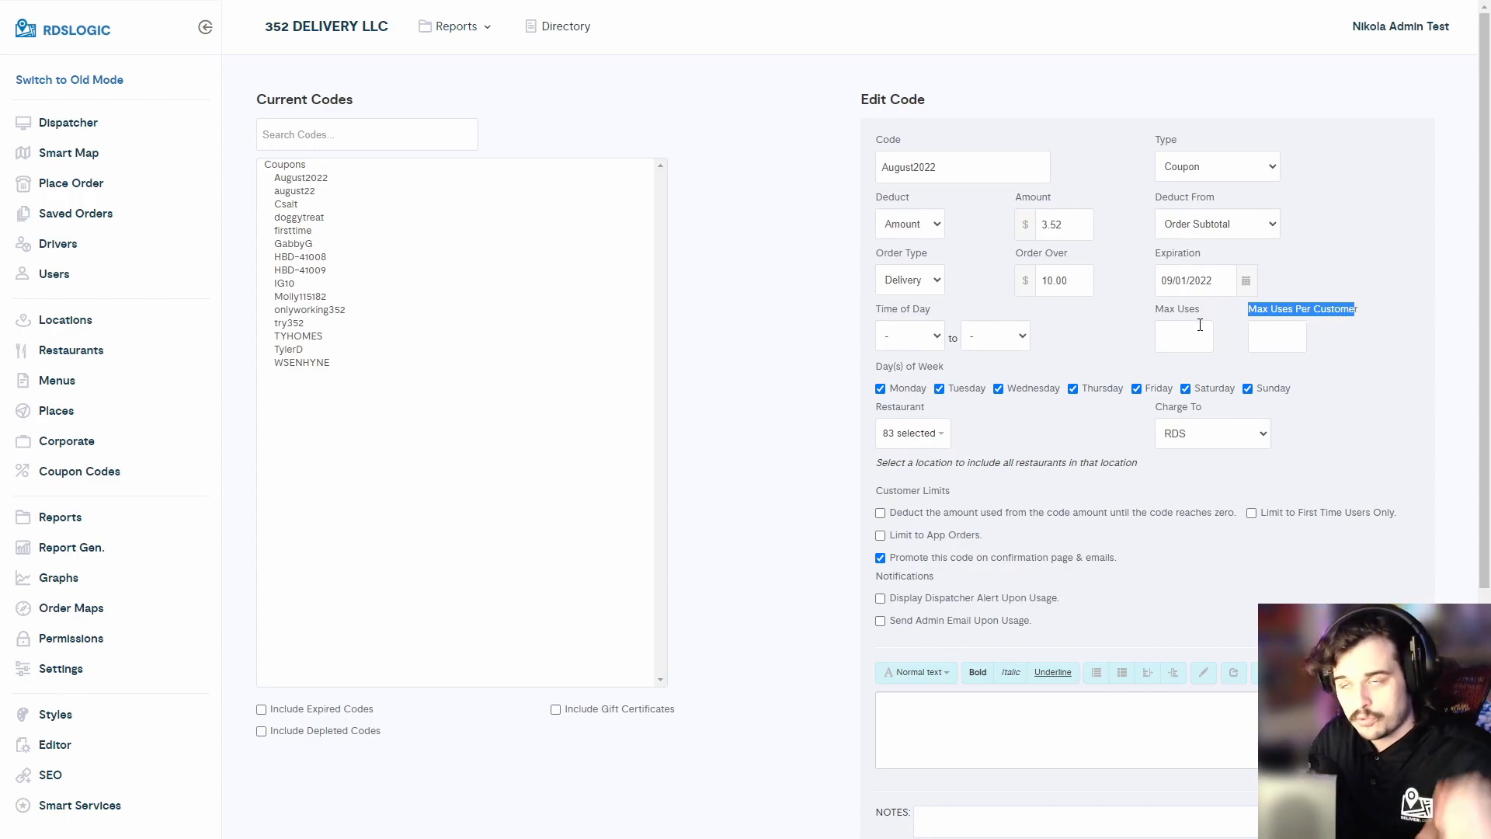
click(1322, 310)
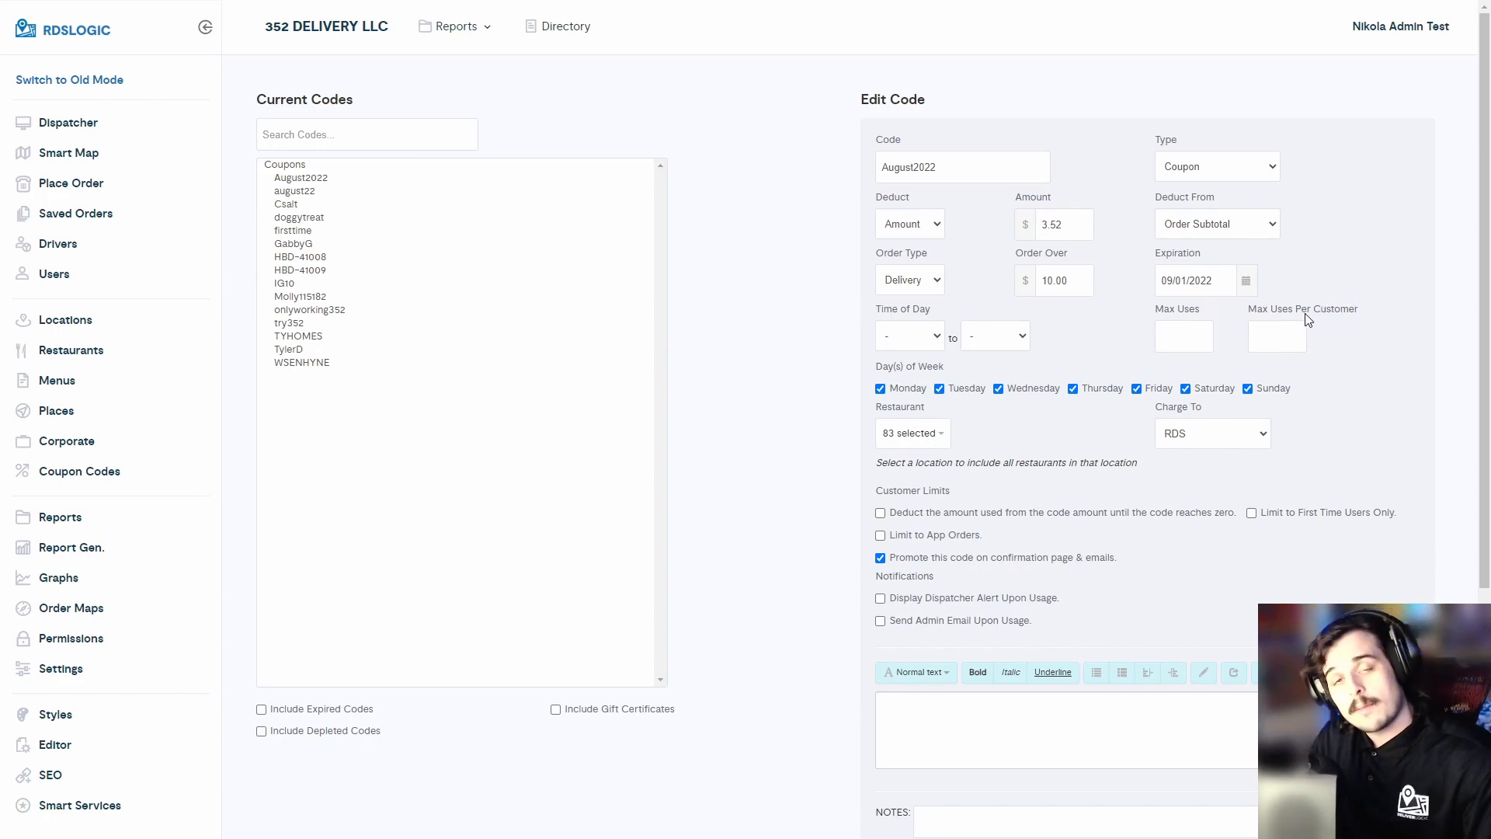
drag(1257, 311, 1318, 320)
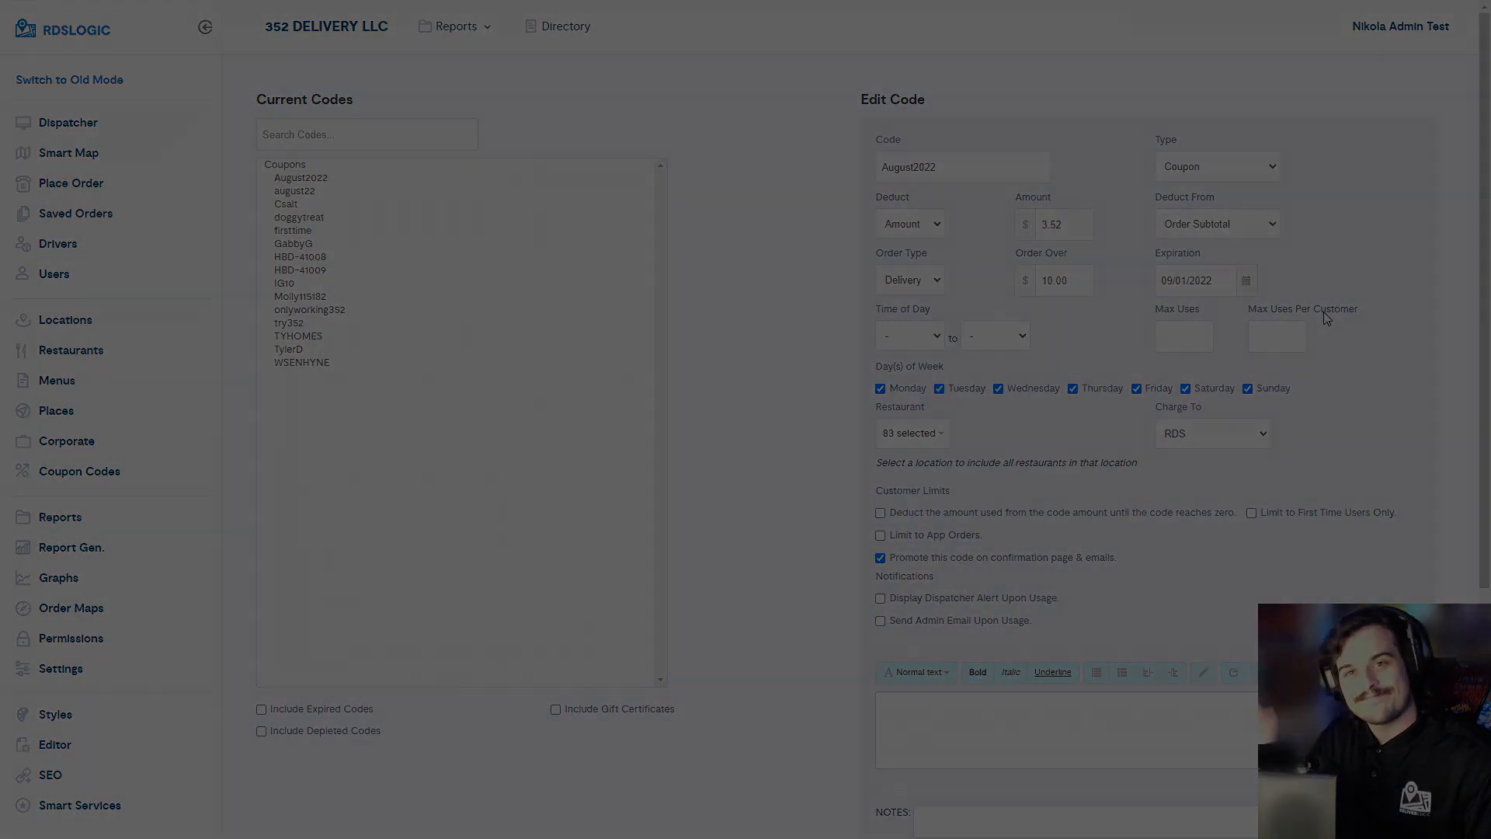